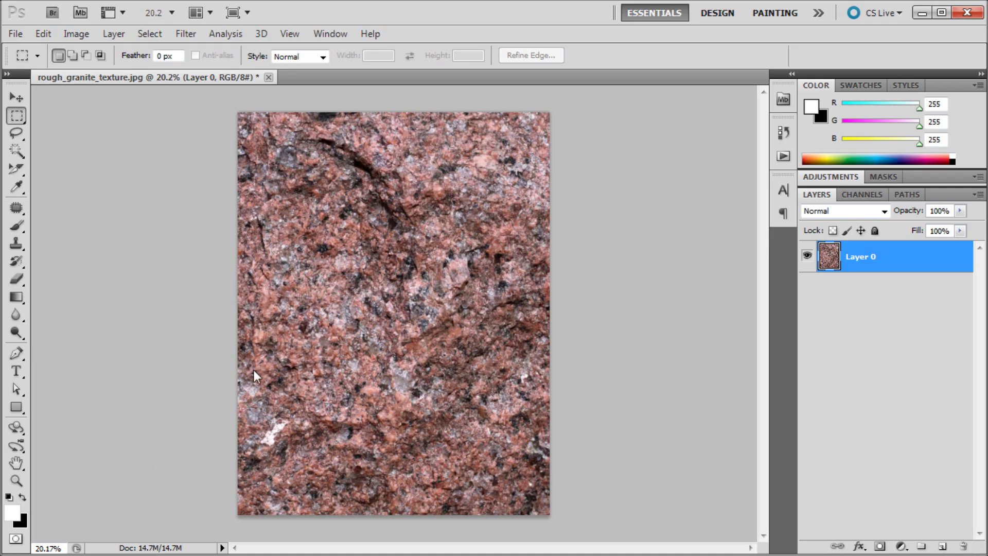
Step: Add an empty Layer 1 above the granite, then make Layer 0 the active layer
alt+scroll(488, 266, up, 1)
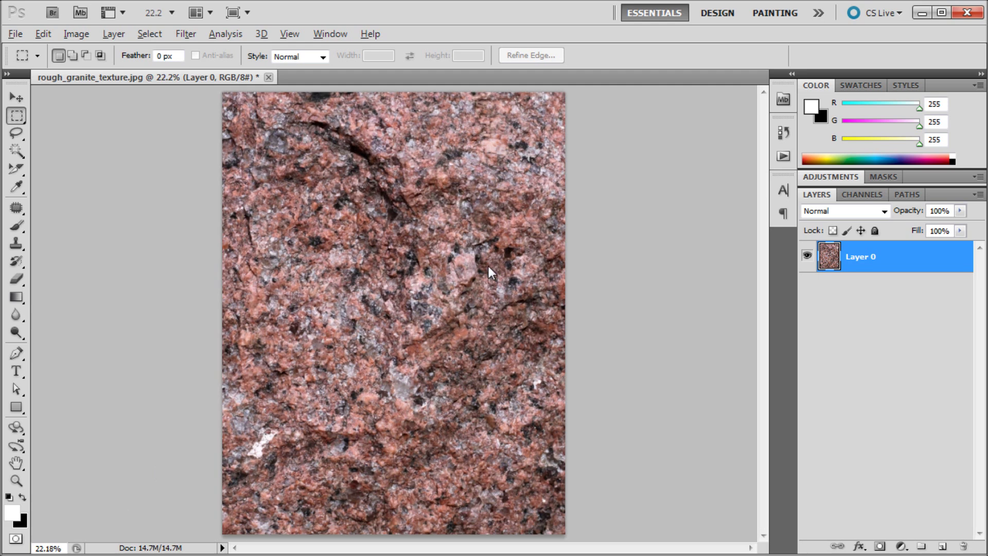
alt+scroll(478, 261, down, 1)
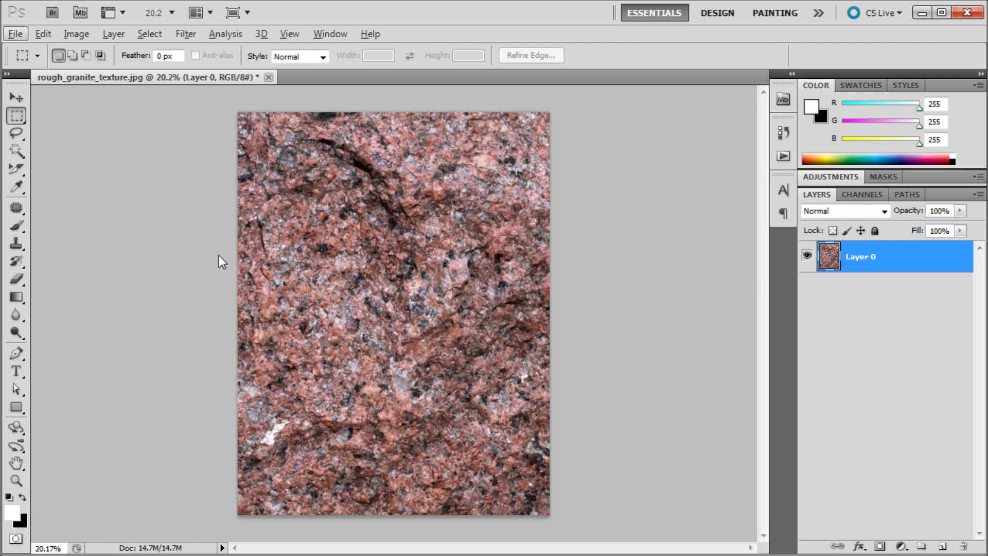
key(Left)
key(Left)
key(Left)
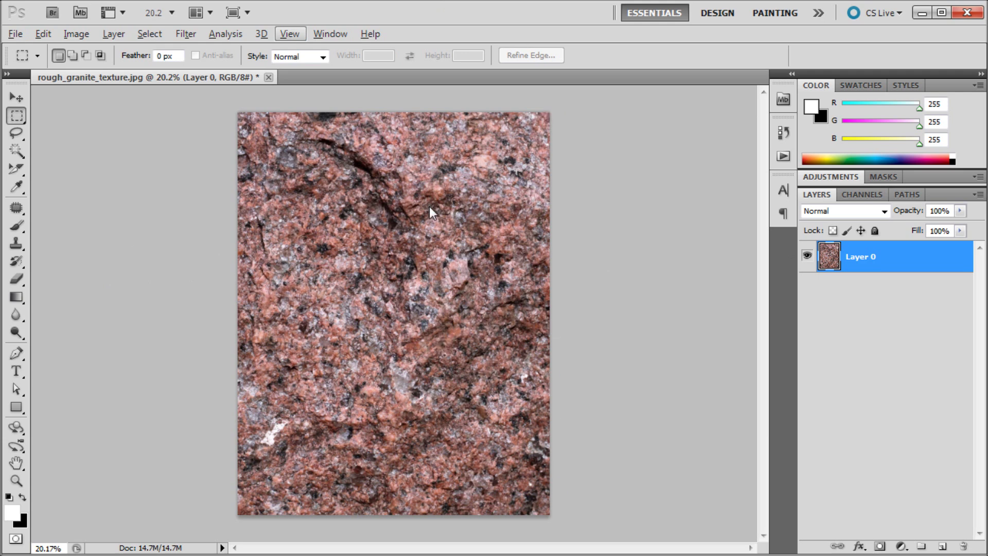
key(Escape)
key(ctrl+a)
key(ctrl+d)
key(ctrl+a)
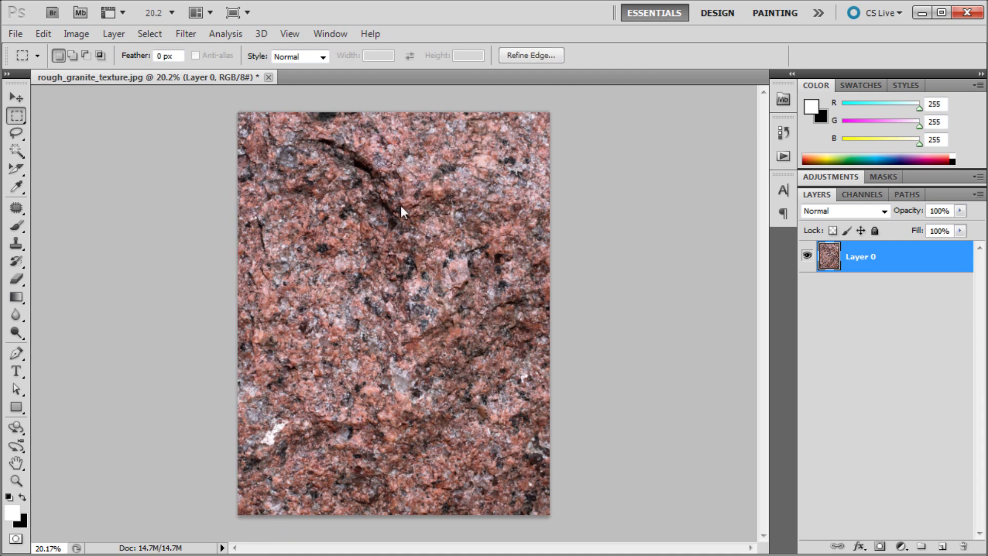
key(ctrl+d)
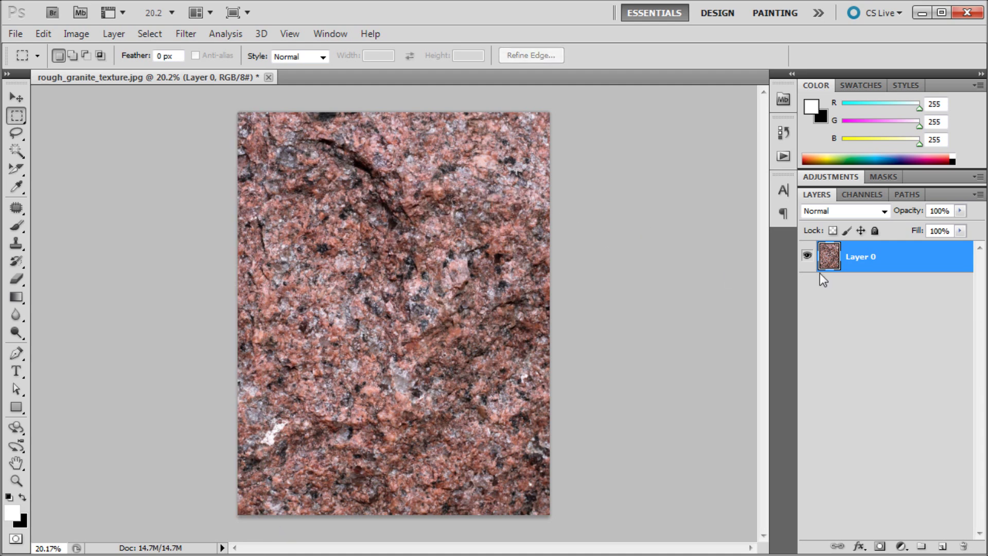
click(943, 546)
click(848, 295)
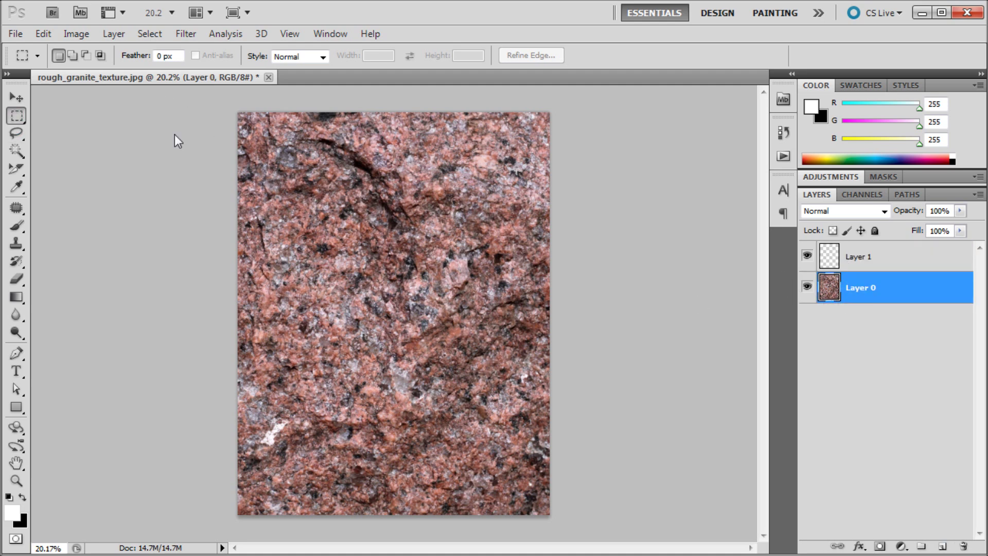
Step: Define the whole granite image as a pattern named 'Texture Before', then deselect
key(ctrl+a)
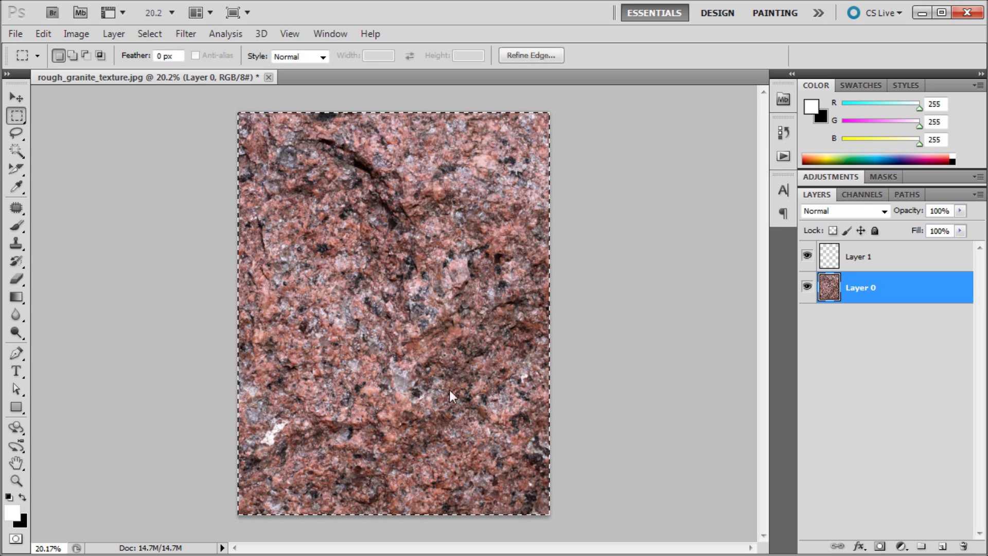
click(37, 33)
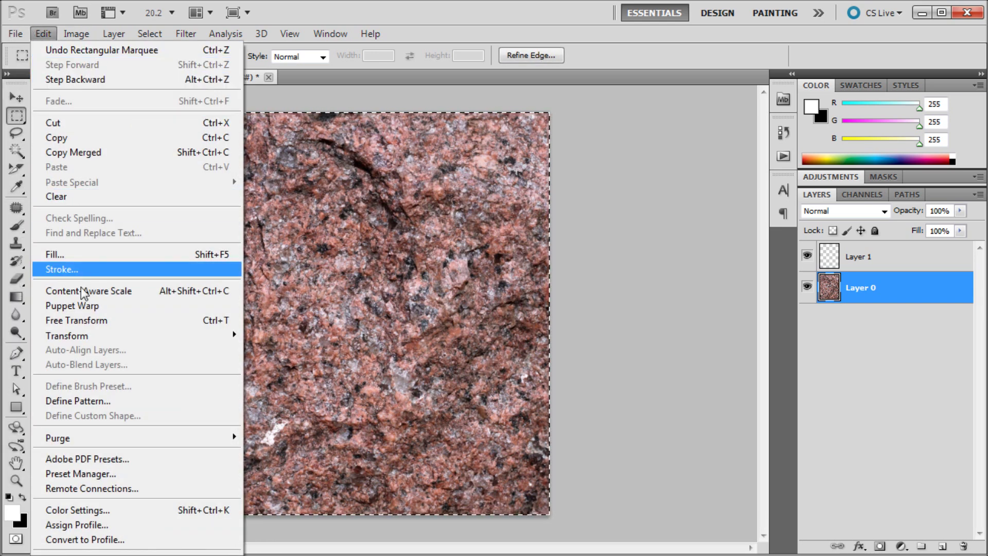
click(102, 401)
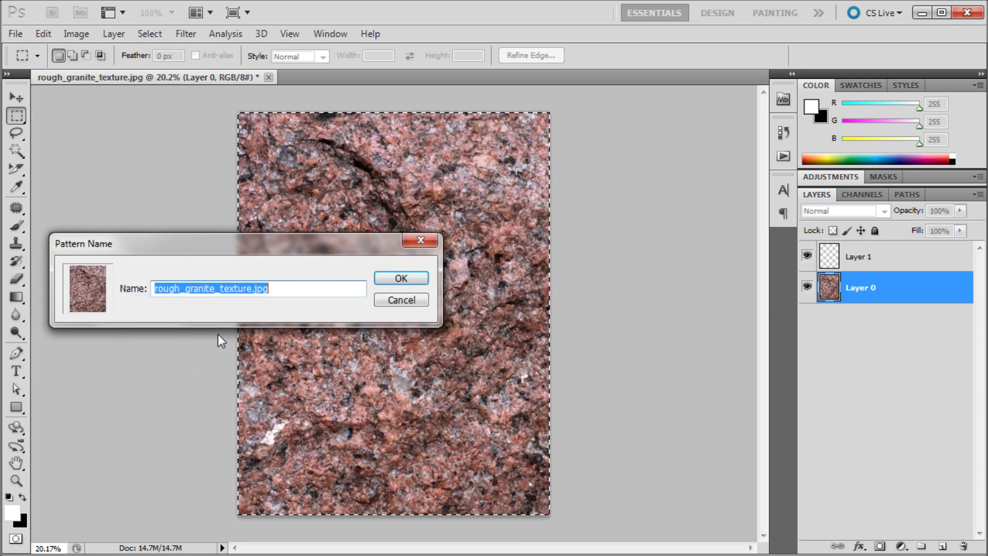
double_click(282, 292)
text(Texture Before)
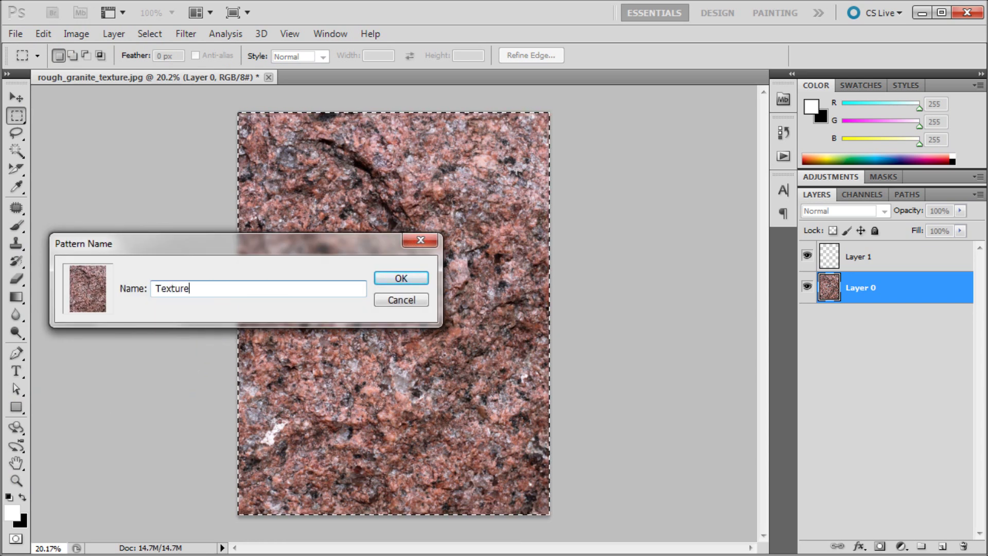
click(401, 279)
key(ctrl+d)
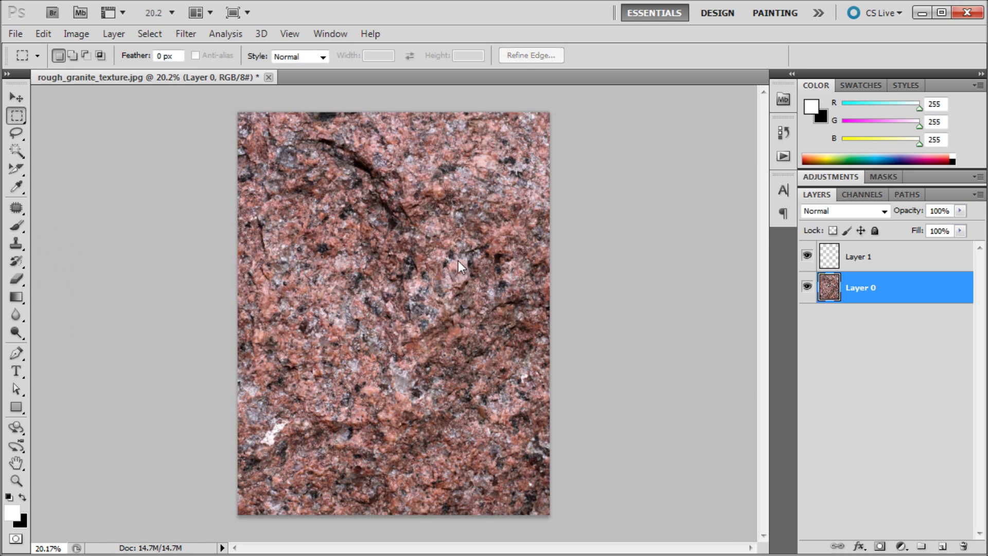
Step: Hide Layer 0 and fill Layer 1 with white
click(807, 286)
click(874, 262)
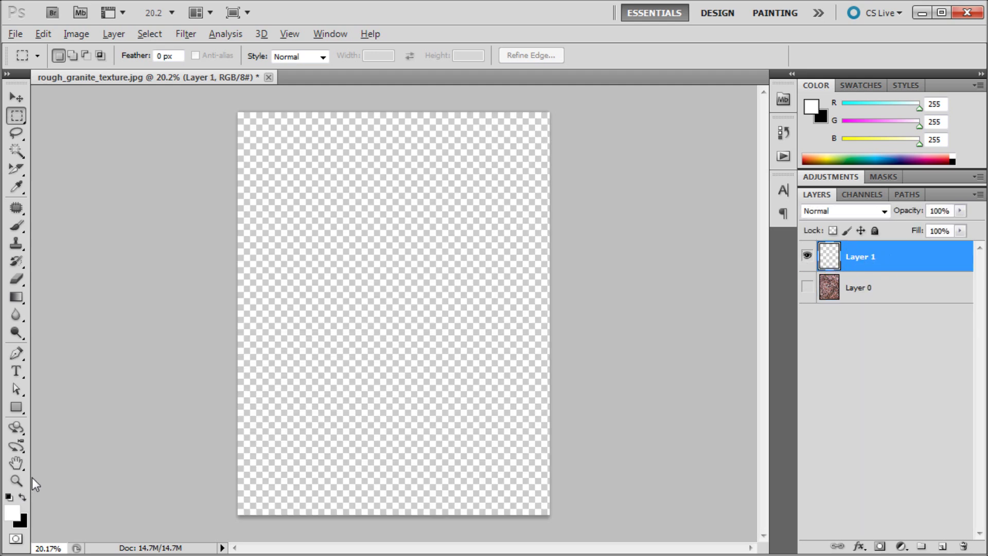
key(alt+BackSpace)
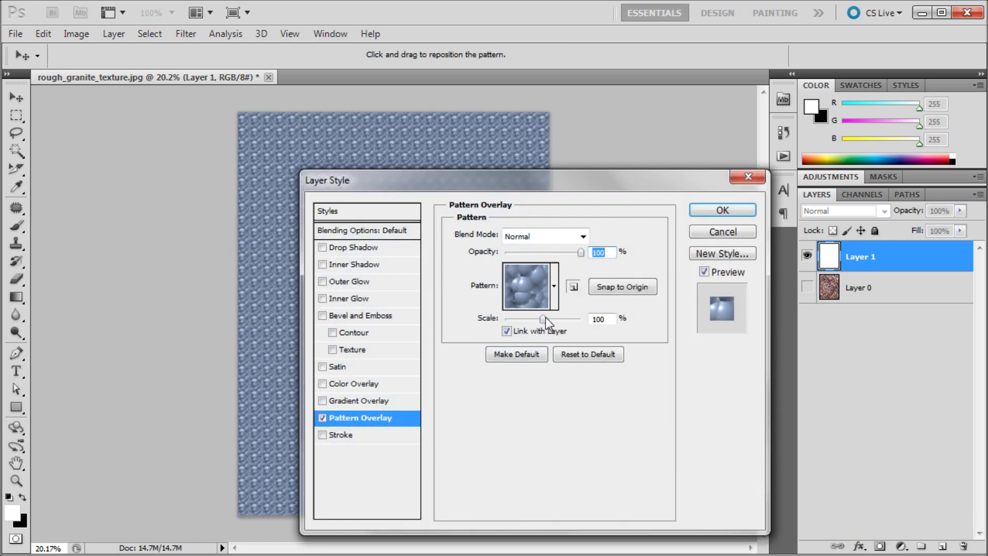
Step: Give Layer 1 a Pattern Overlay of the granite pattern at 87% scale
click(555, 297)
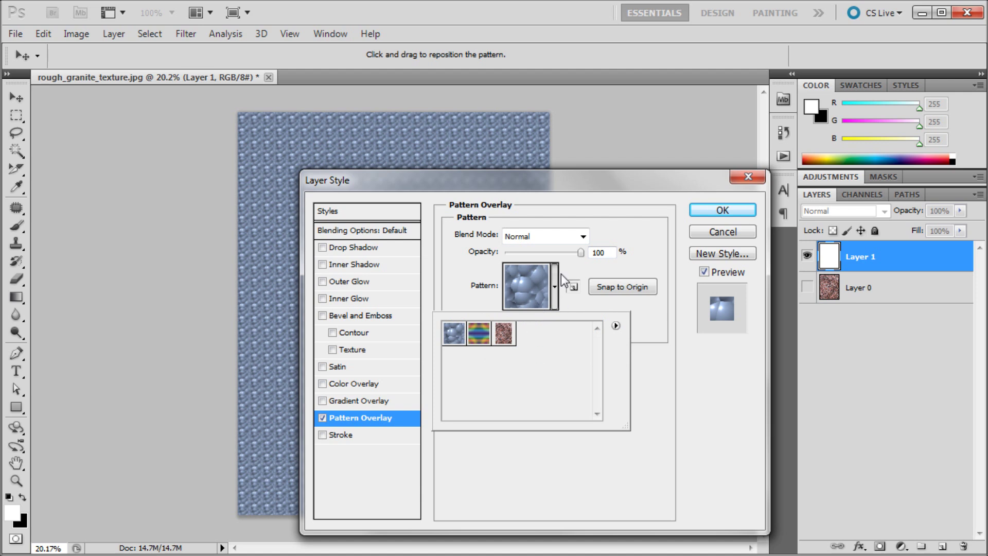
click(556, 282)
click(555, 281)
click(507, 329)
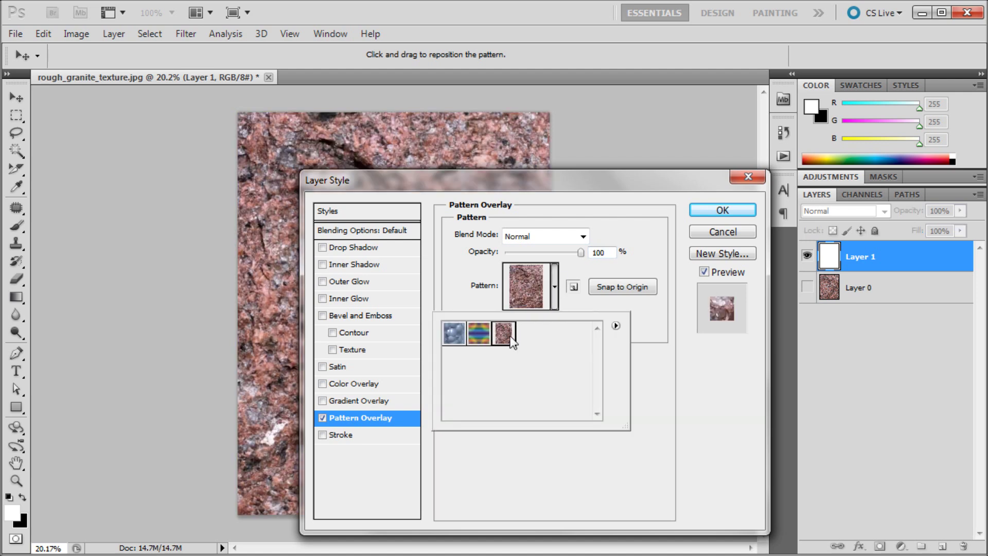
click(648, 409)
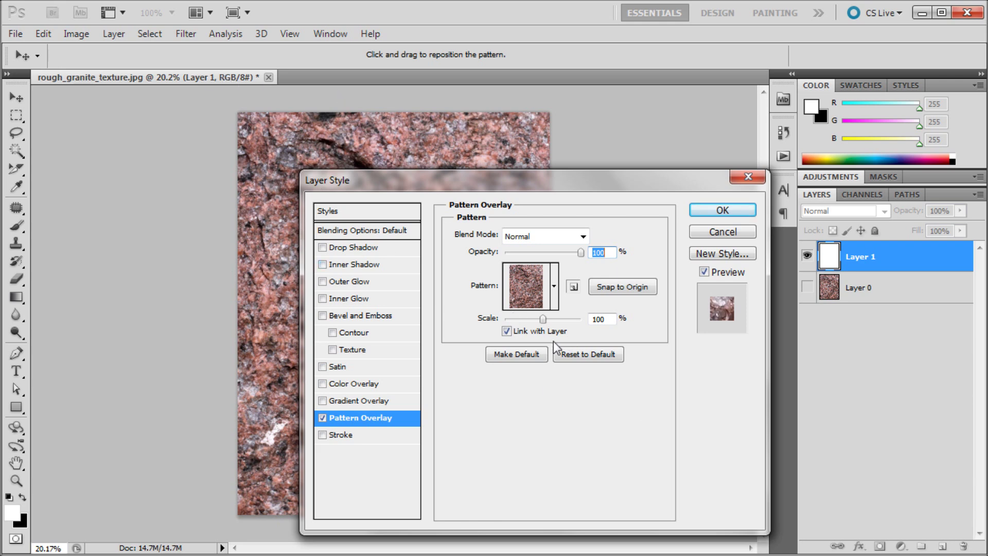
drag(543, 319, 519, 321)
Step: Apply the overlay, inspect its tile seams, then delete Layer 1 and show Layer 0 again
click(715, 207)
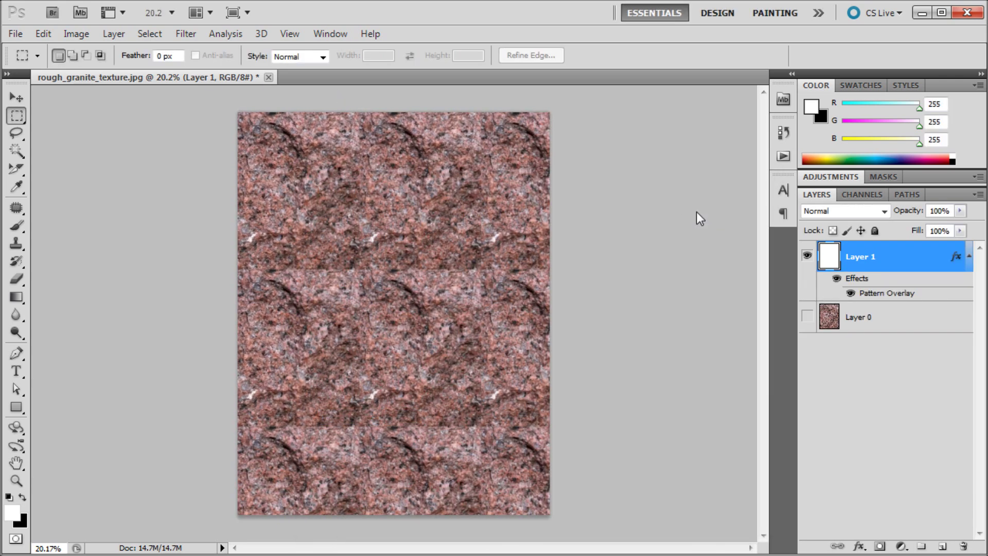
scroll(355, 273, up, 5)
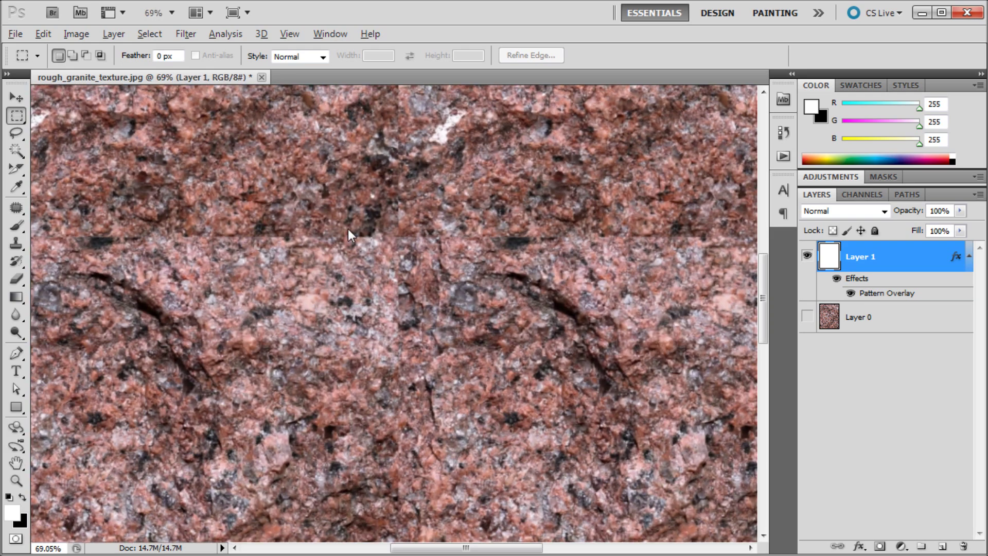
scroll(368, 221, up, 1)
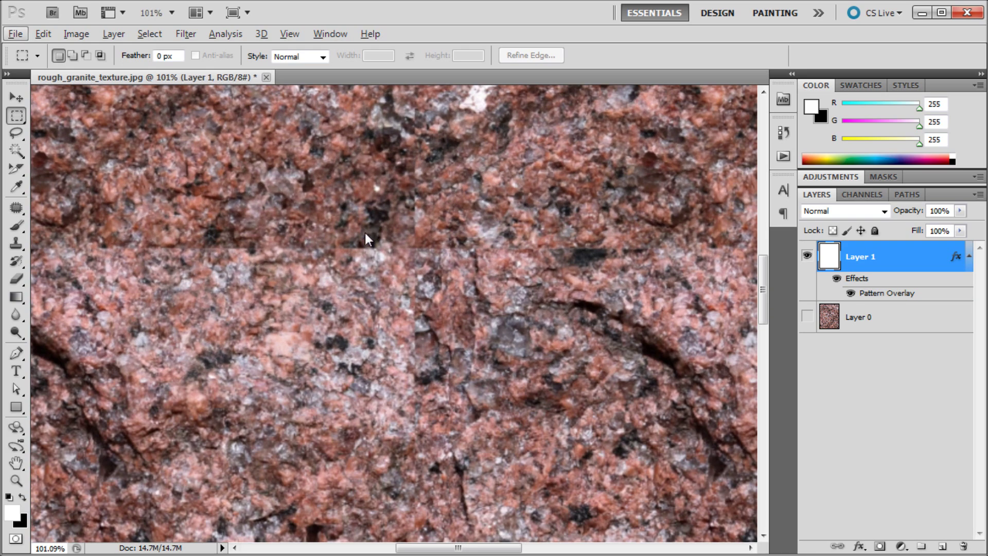
scroll(361, 257, down, 6)
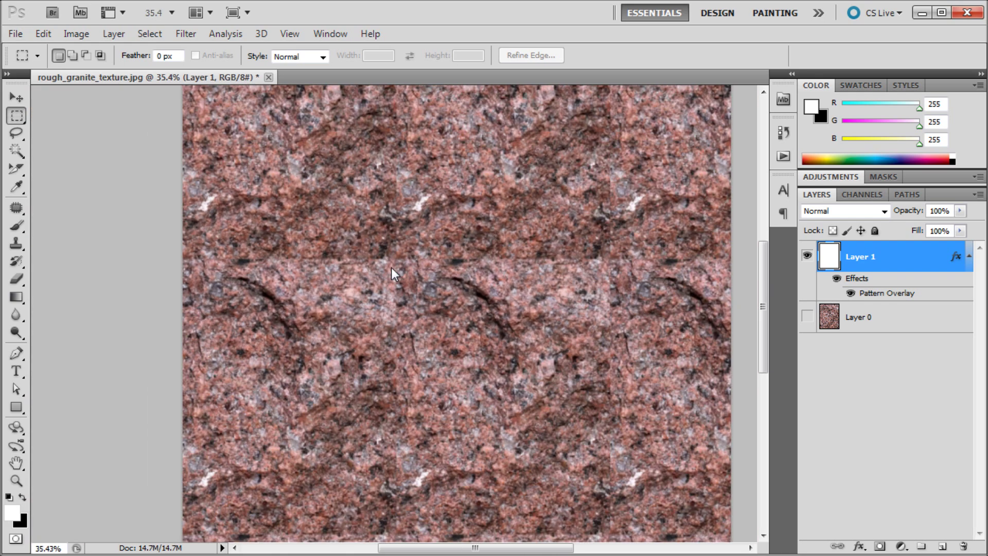
scroll(456, 282, down, 1)
scroll(456, 281, up, 1)
scroll(441, 282, down, 1)
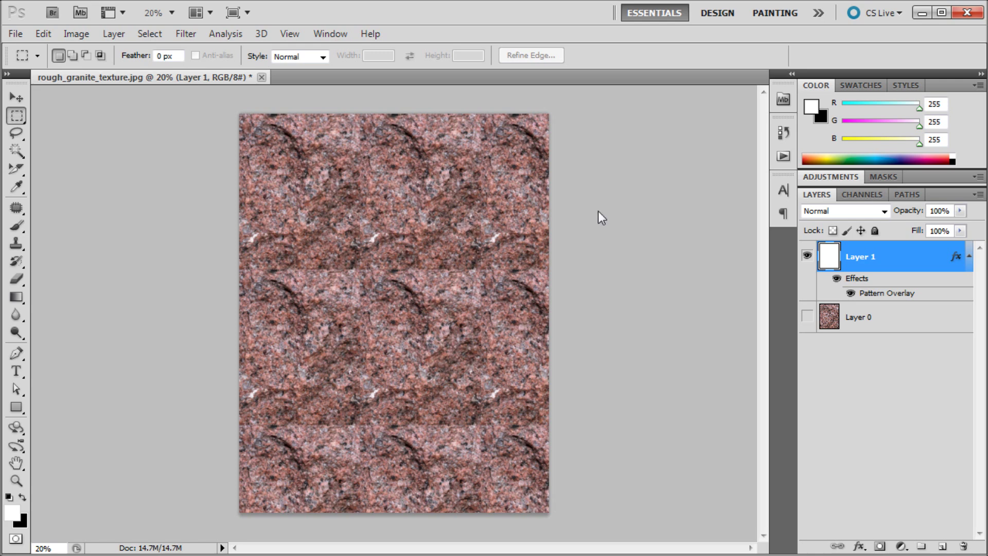
drag(854, 257, 964, 545)
click(810, 258)
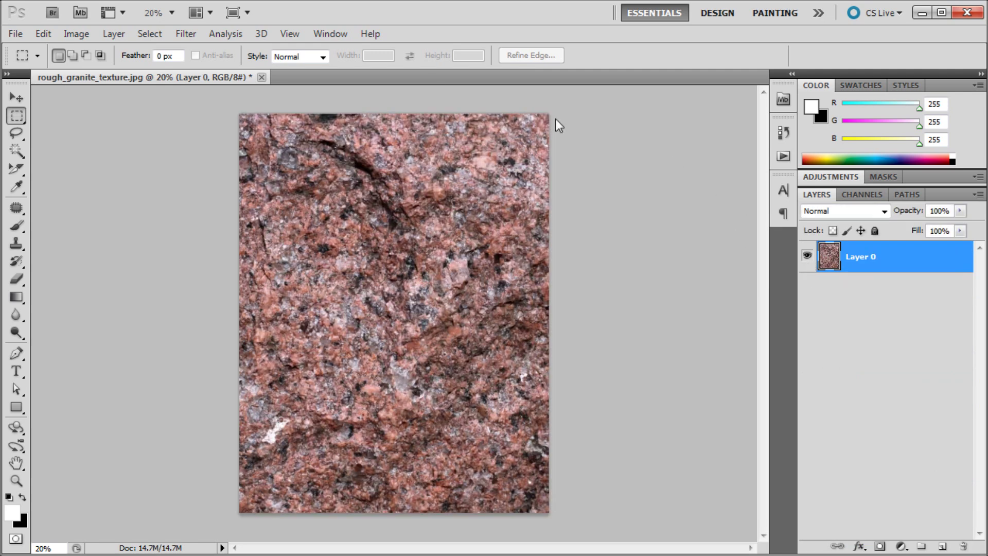
Step: Offset Layer 0 by +992 px horizontally and +1330 px vertically with Wrap Around
click(172, 37)
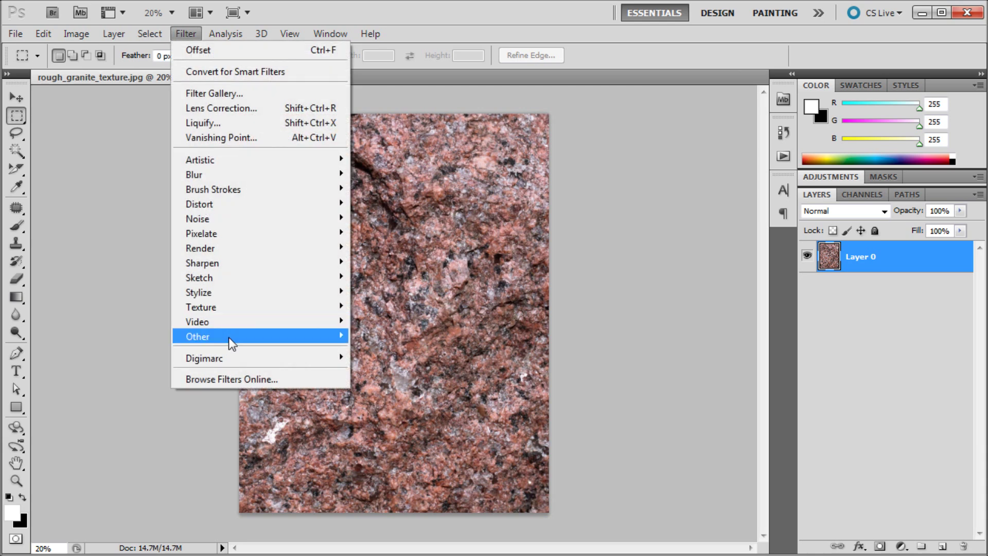
mouse_move(230, 338)
click(396, 394)
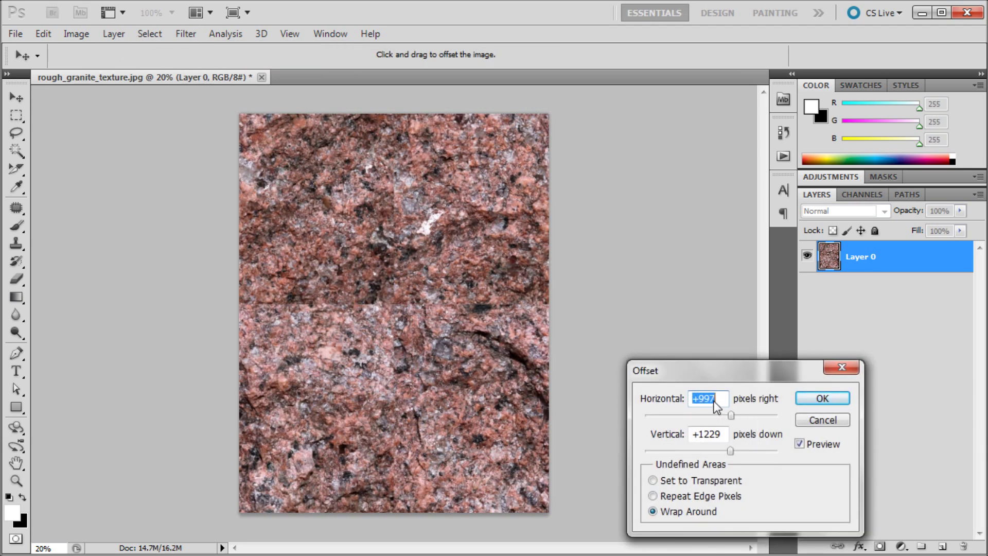
text(0)
key(Tab)
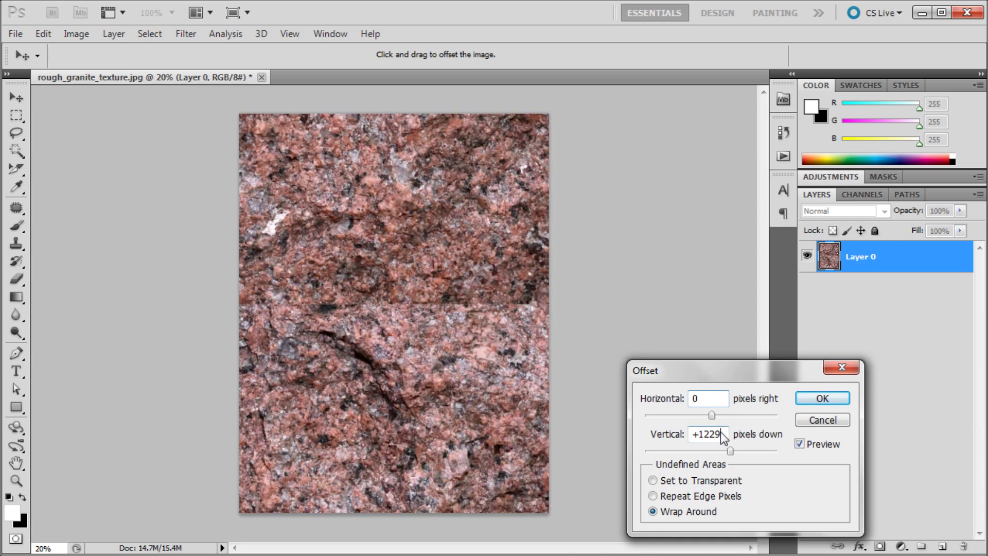
text(0)
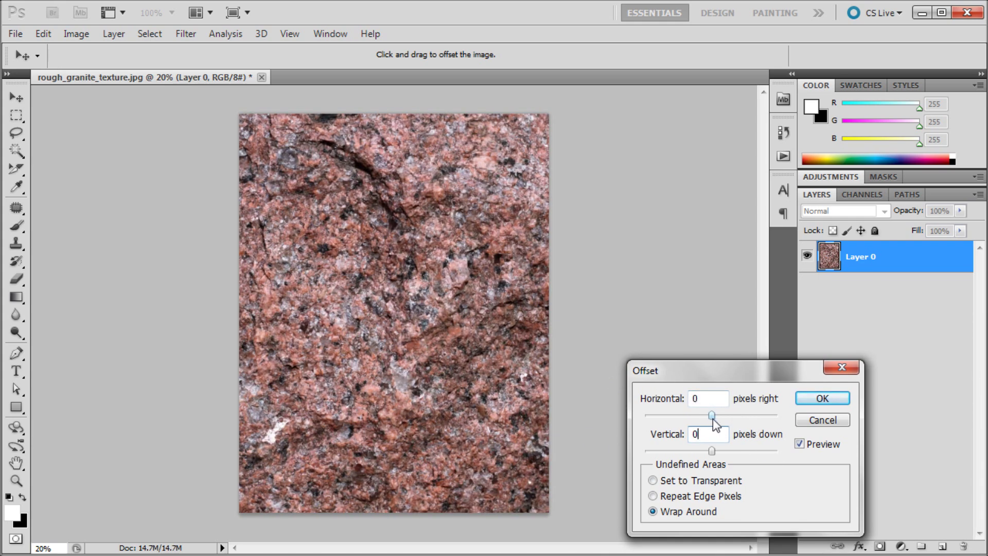
drag(712, 415, 737, 420)
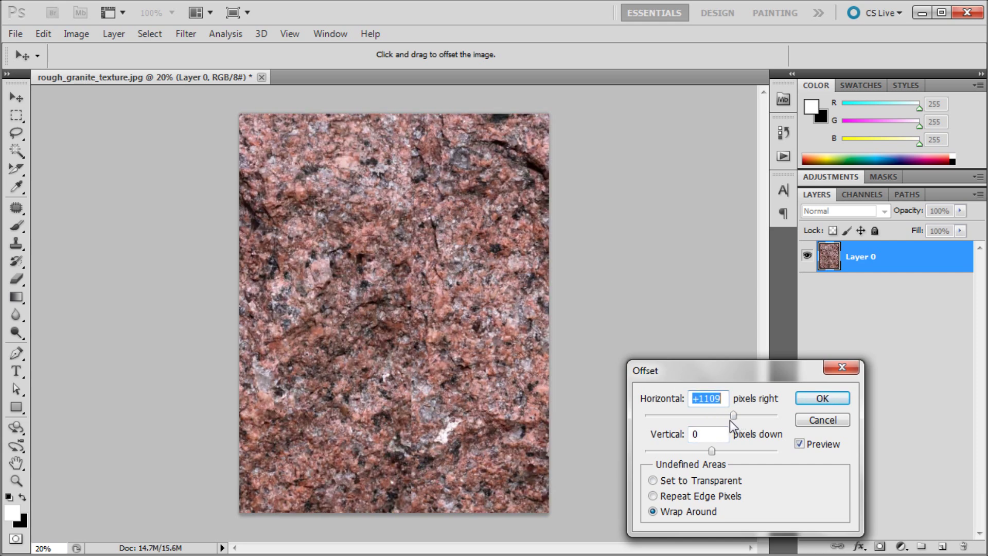
drag(729, 420, 724, 420)
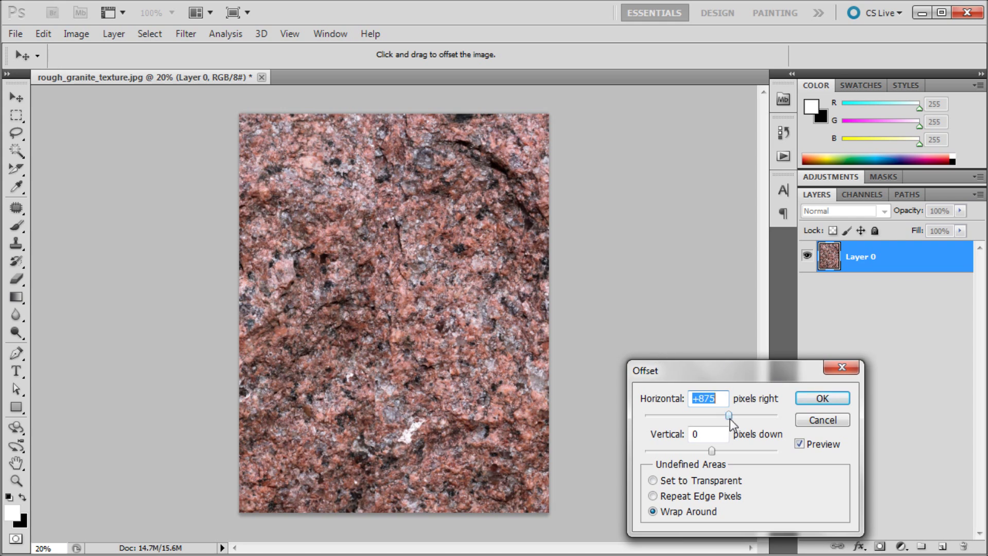
drag(730, 415, 731, 416)
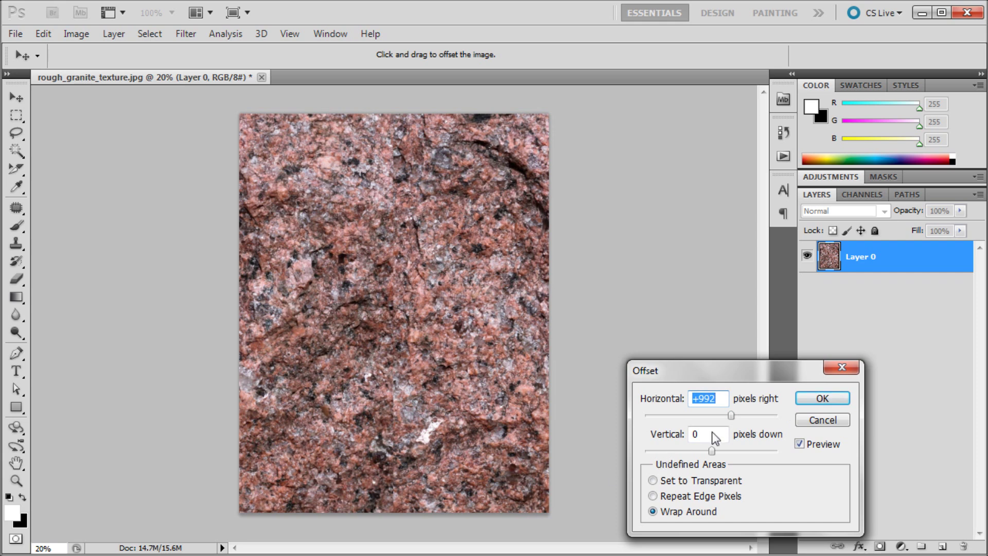
click(718, 452)
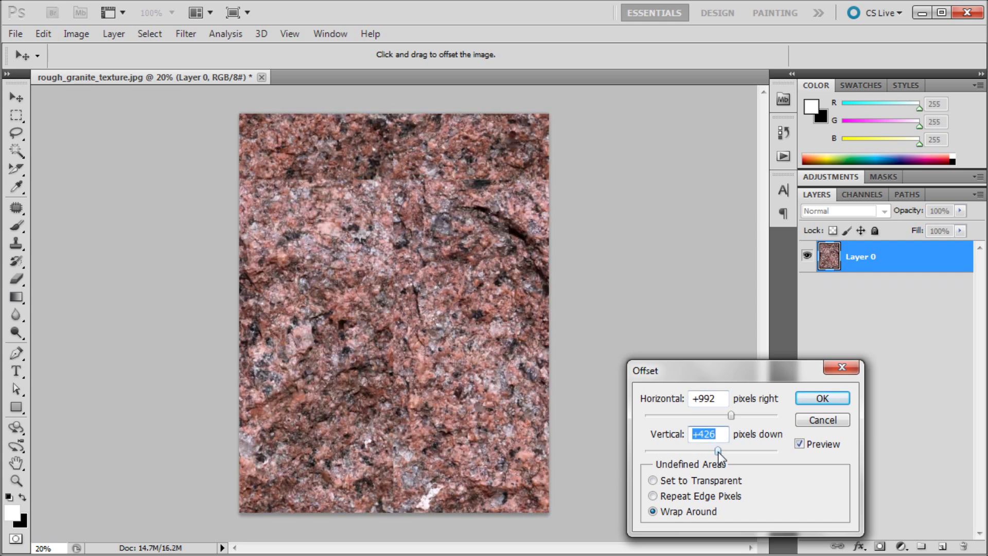
drag(725, 452, 731, 452)
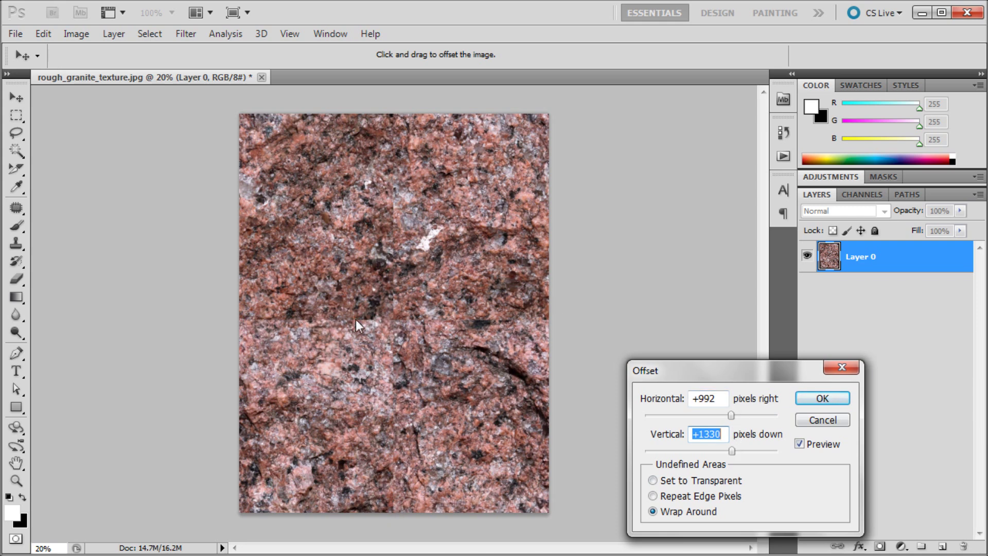
click(818, 400)
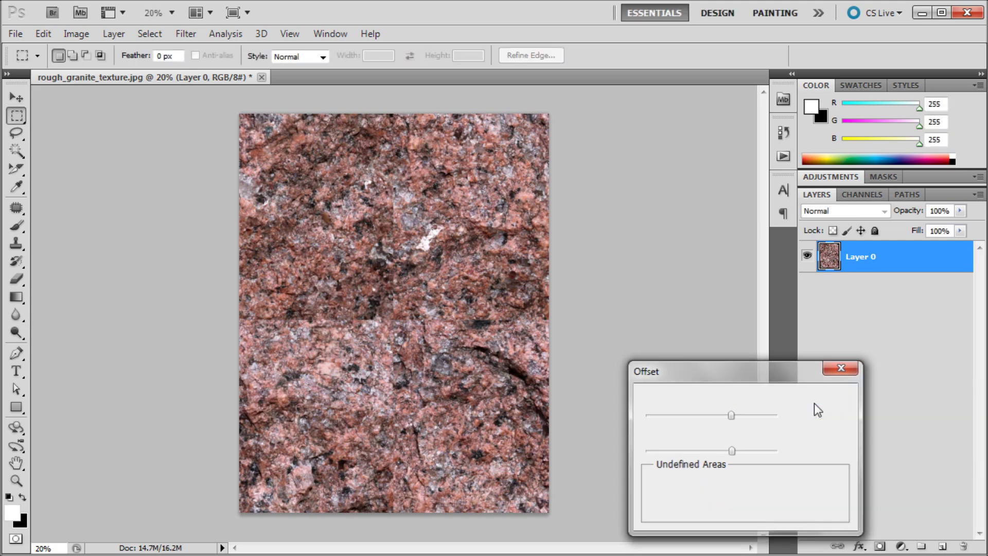
scroll(392, 326, up, 8)
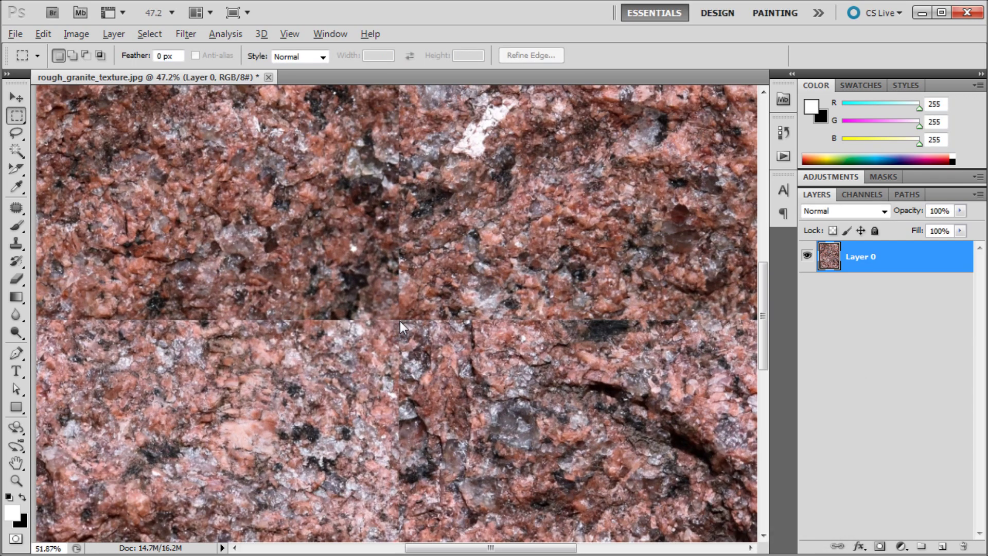
key(alt)
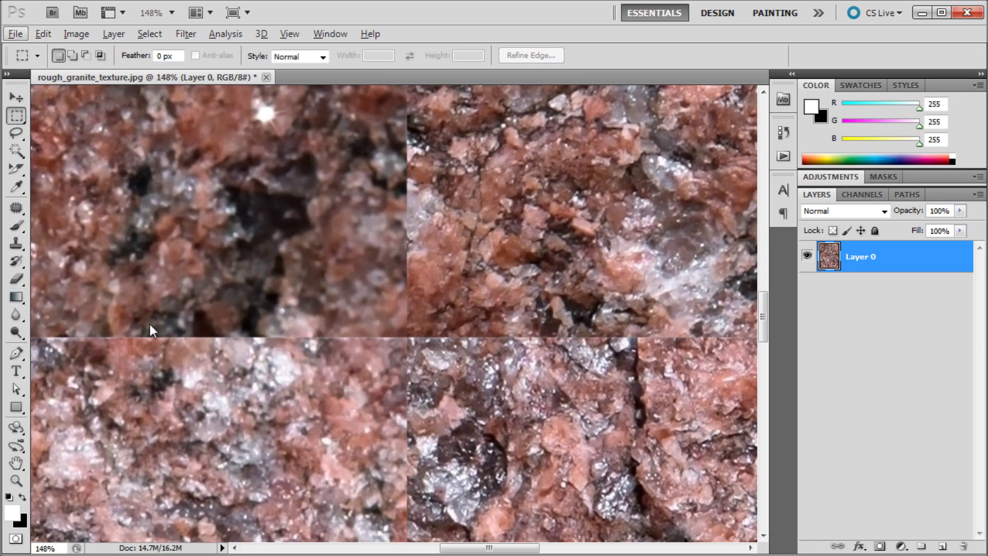
scroll(344, 246, down, 3)
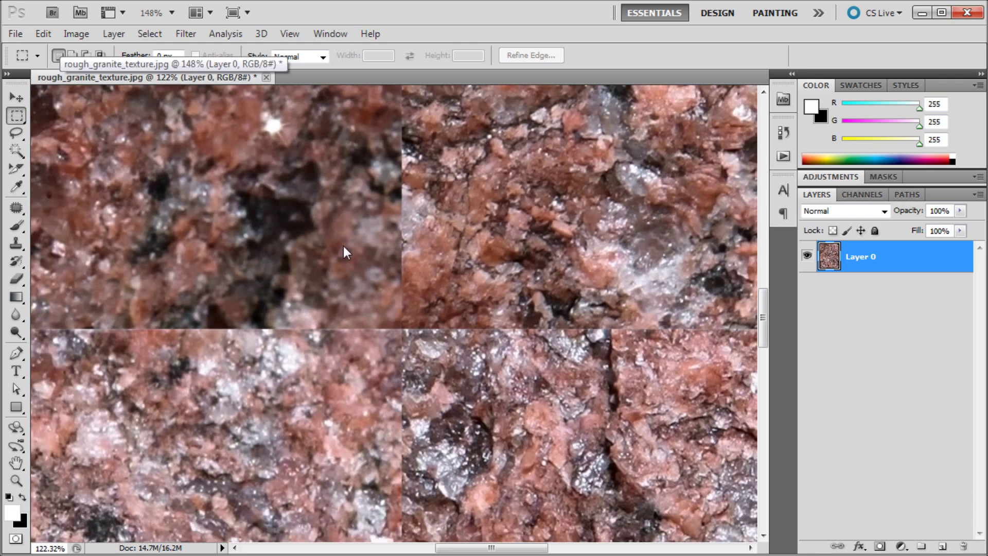
scroll(366, 251, down, 4)
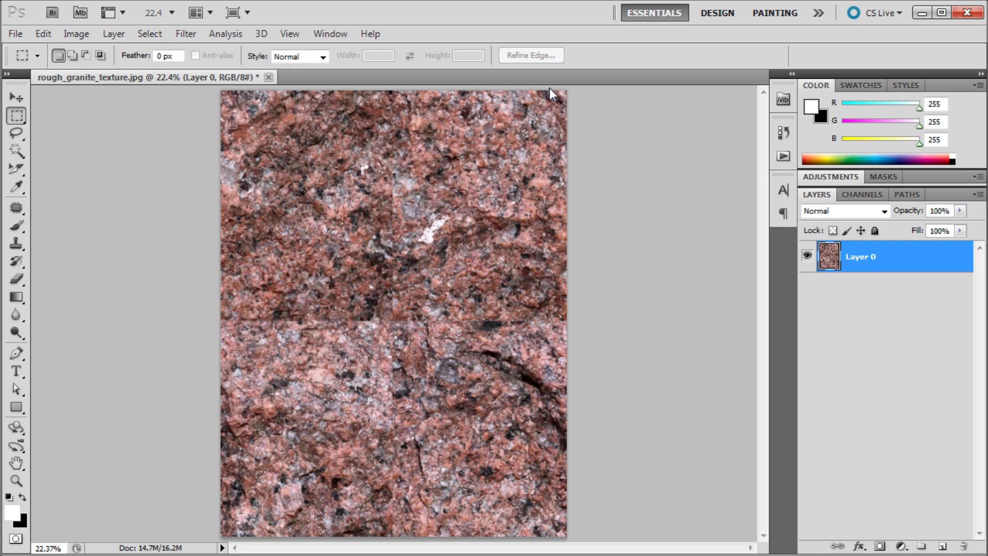
click(611, 321)
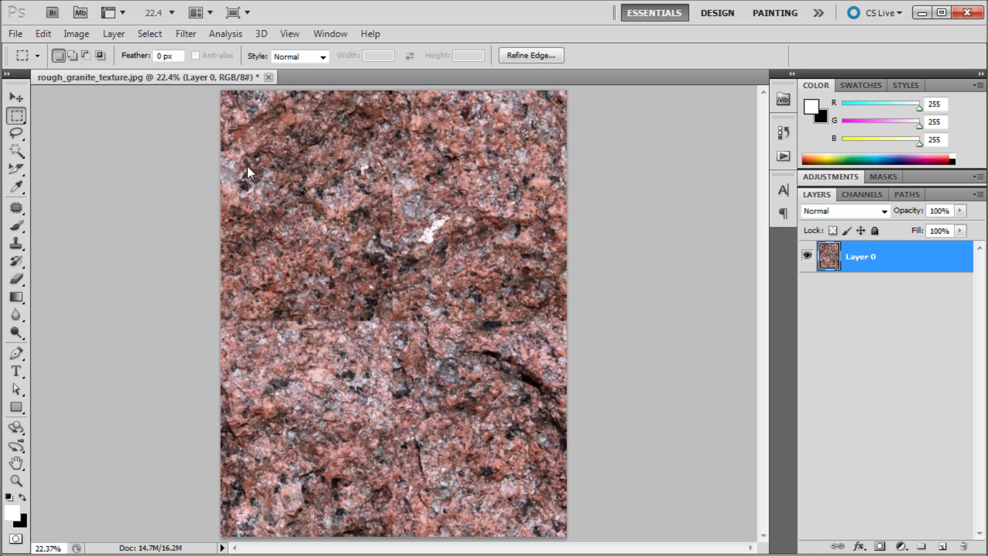
drag(213, 91, 262, 328)
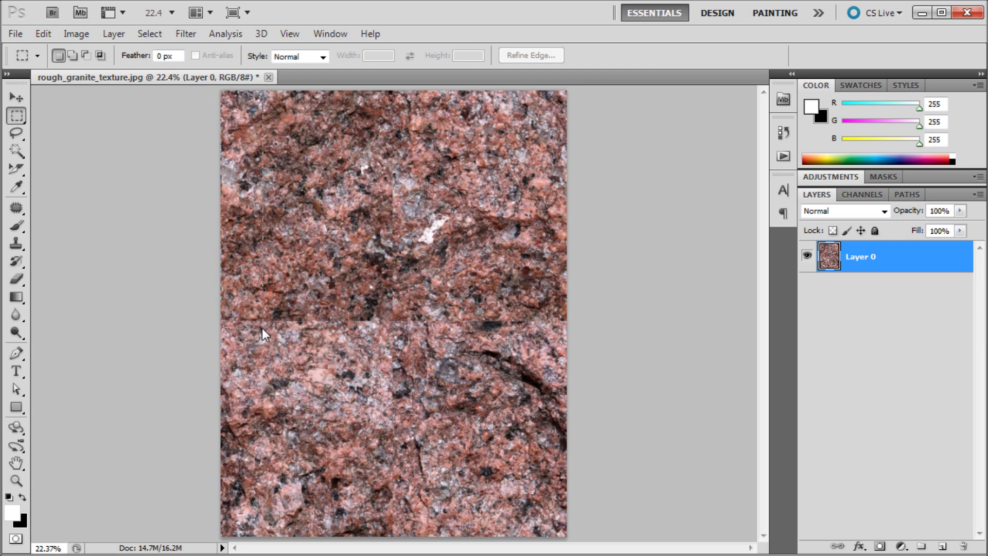
click(585, 311)
click(17, 210)
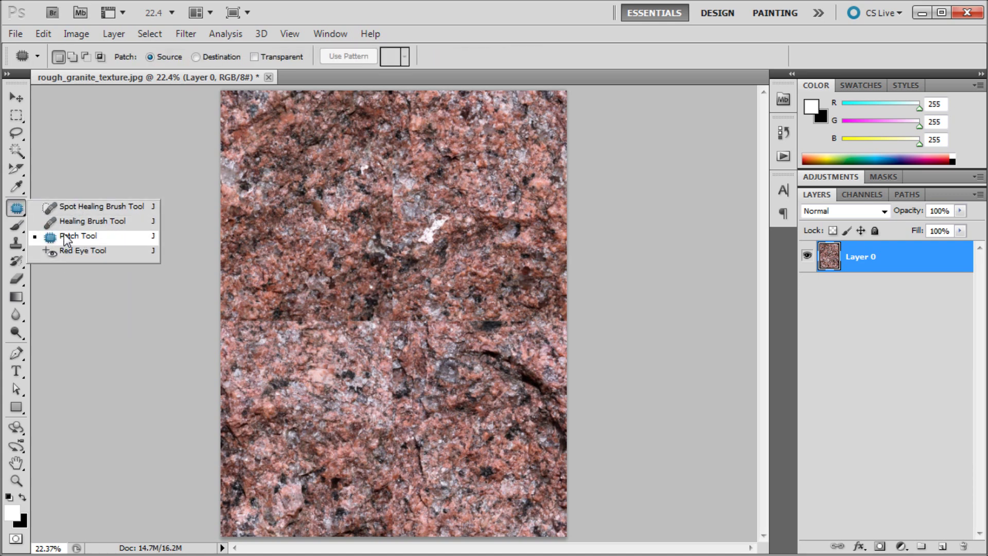
Step: With the Patch Tool, cover the white streak and spot near the upper middle with plain granite
click(63, 235)
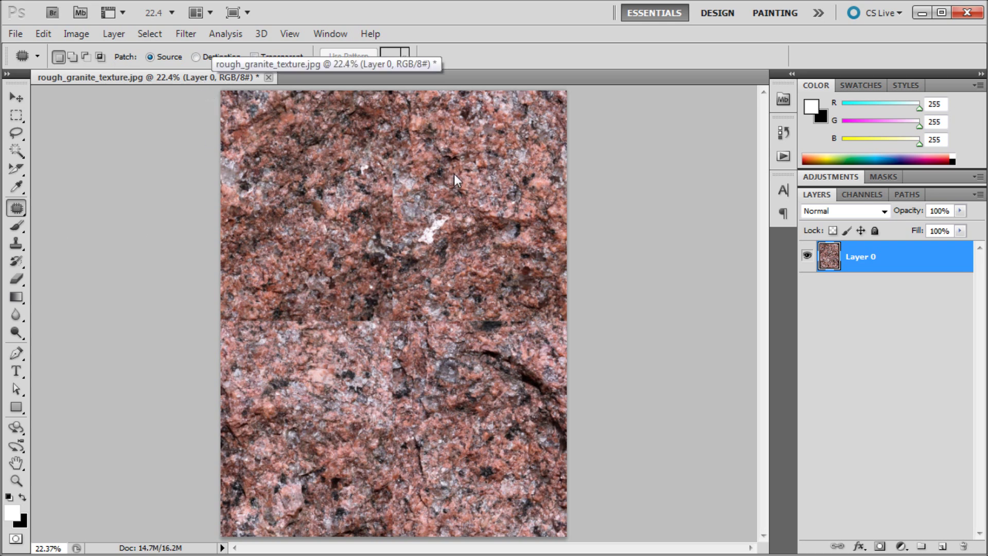
mouse_move(363, 173)
mouse_down()
mouse_move(393, 271)
mouse_move(439, 194)
mouse_up()
drag(399, 145, 399, 145)
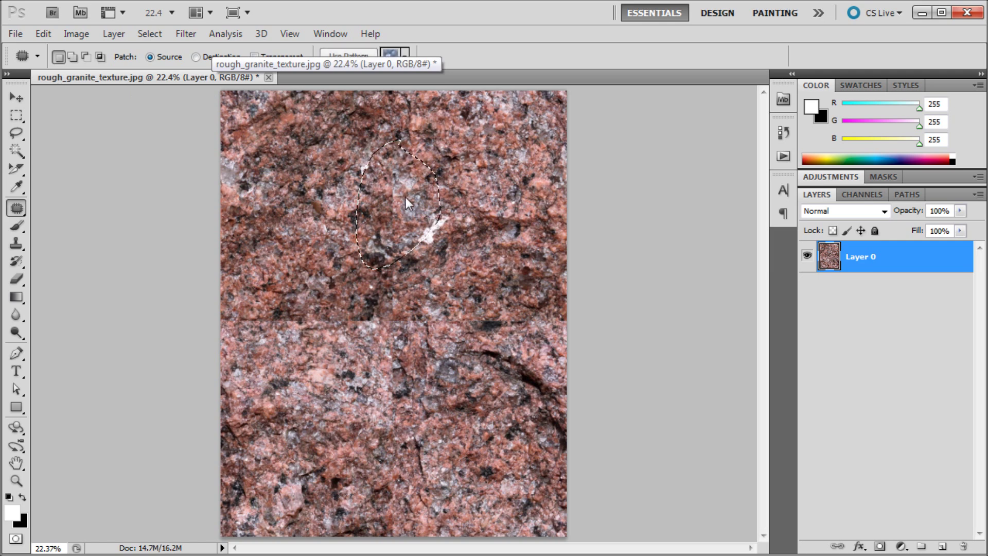
drag(408, 203, 307, 202)
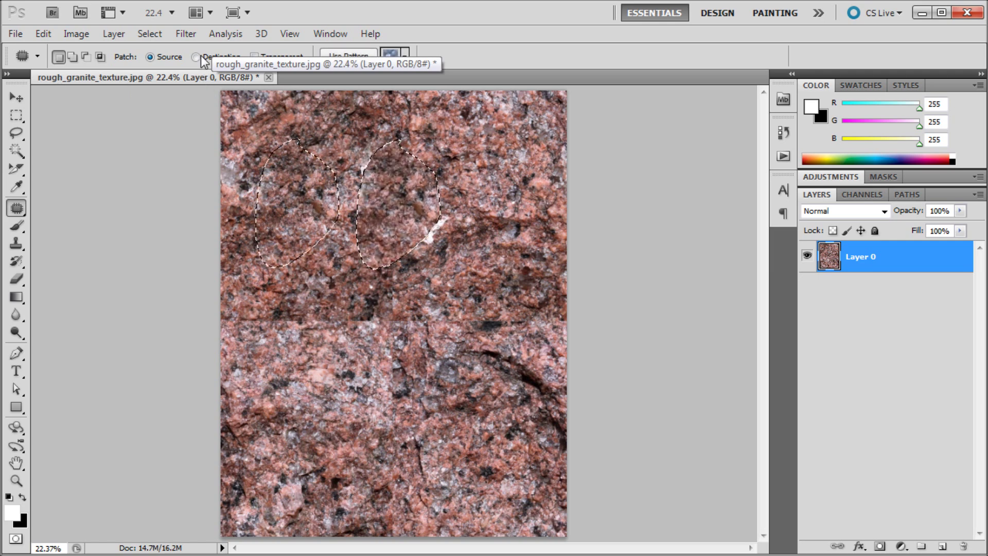
drag(385, 267, 308, 193)
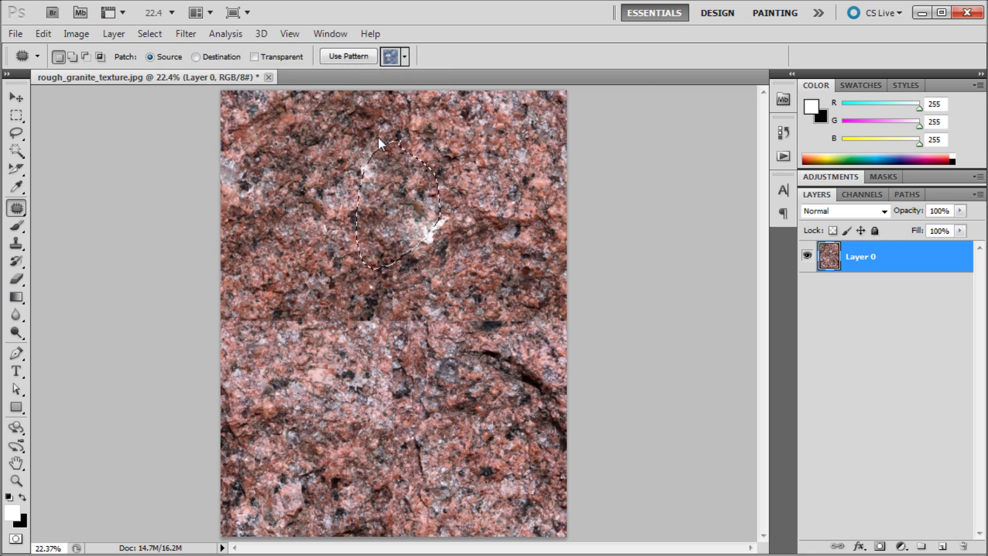
key(ctrl+d)
drag(366, 153, 365, 153)
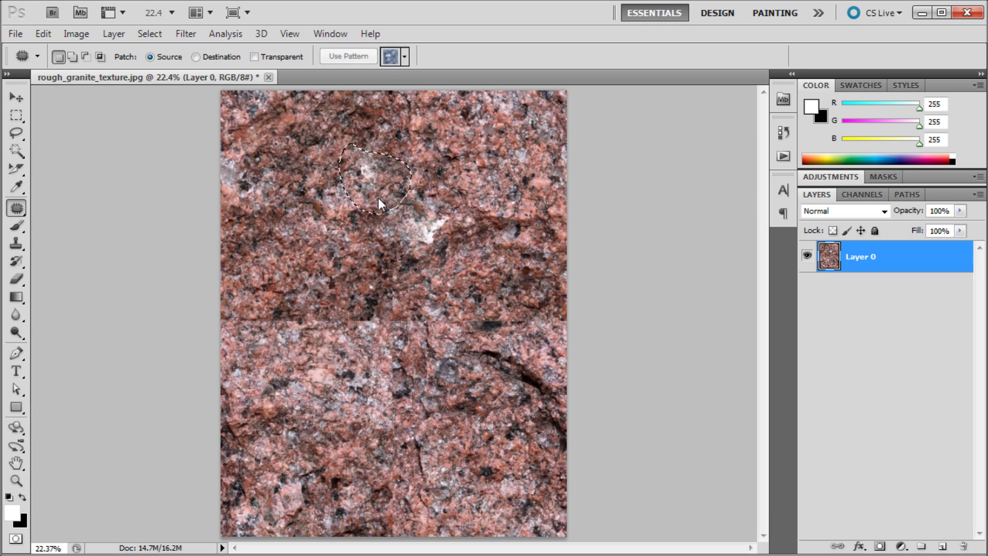
drag(378, 198, 303, 261)
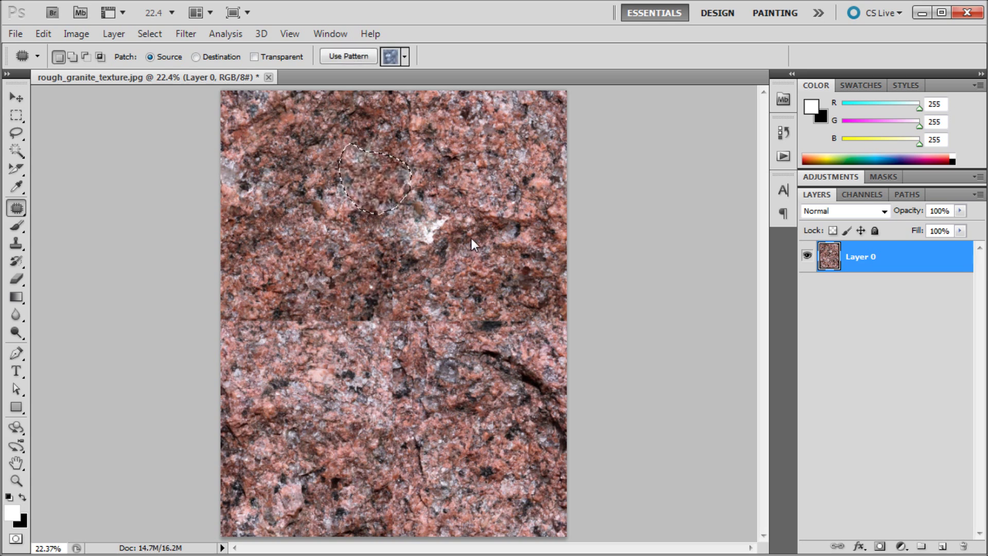
mouse_move(417, 189)
mouse_down()
mouse_move(460, 222)
mouse_move(381, 234)
mouse_move(306, 274)
mouse_up()
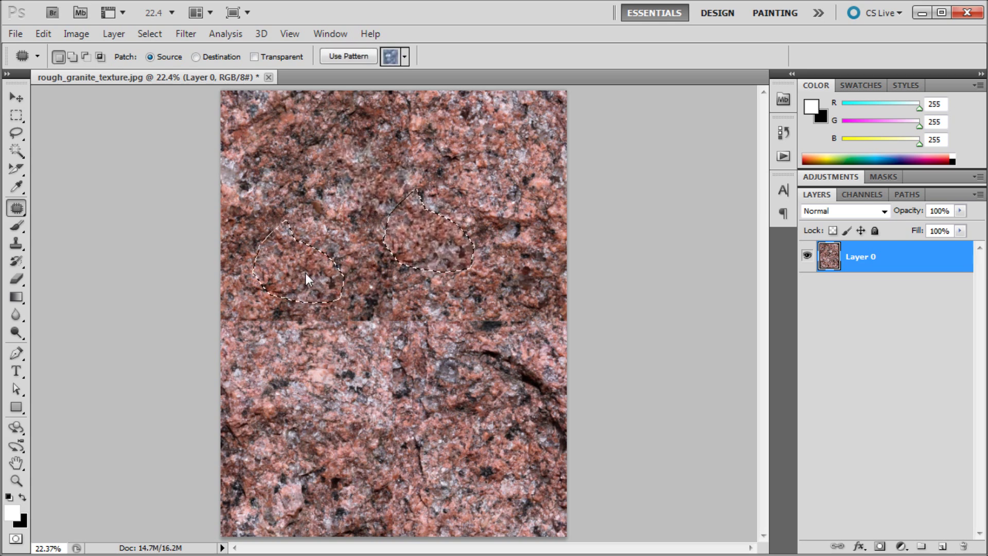
key(ctrl+d)
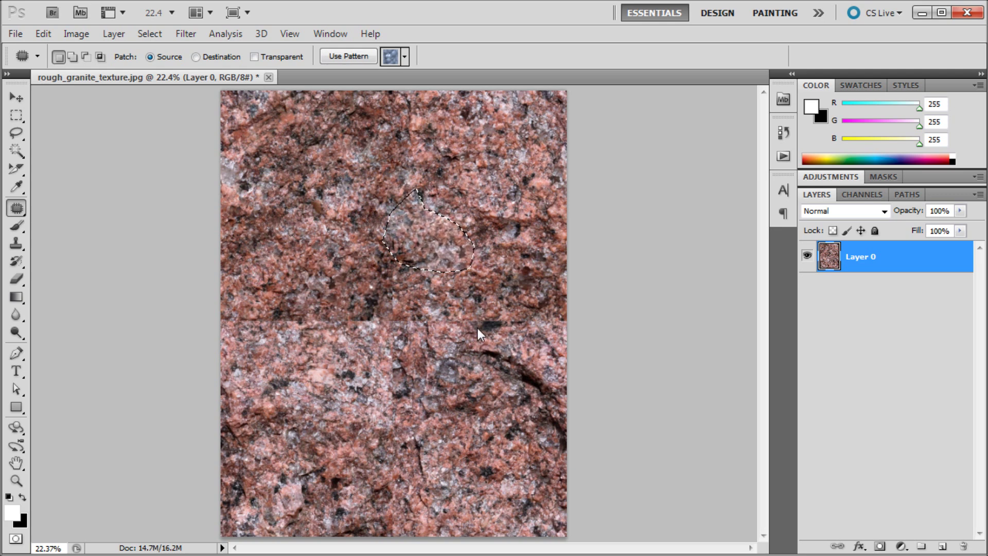
Step: Patch the upper vertical seam and sections of the horizontal seam with nearby granite
mouse_move(386, 243)
mouse_down()
mouse_move(469, 309)
mouse_move(377, 415)
mouse_move(373, 261)
mouse_move(384, 244)
mouse_up()
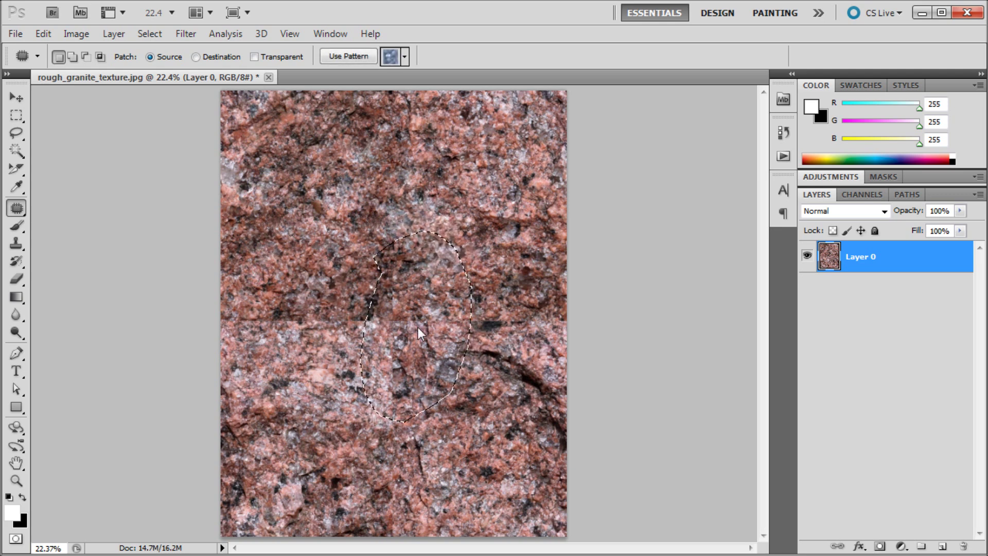
mouse_move(418, 327)
mouse_down()
mouse_move(488, 191)
mouse_move(488, 204)
mouse_up()
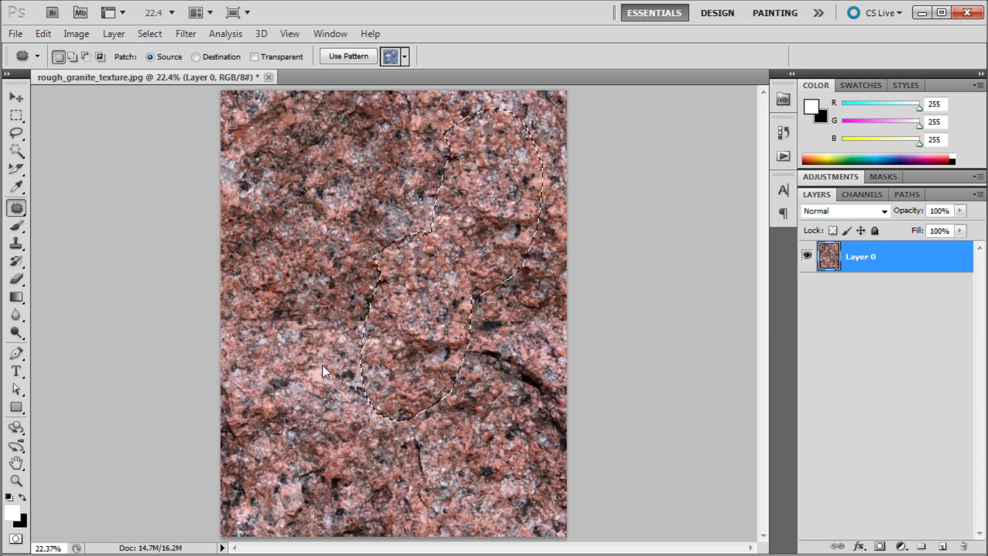
key(ctrl+d)
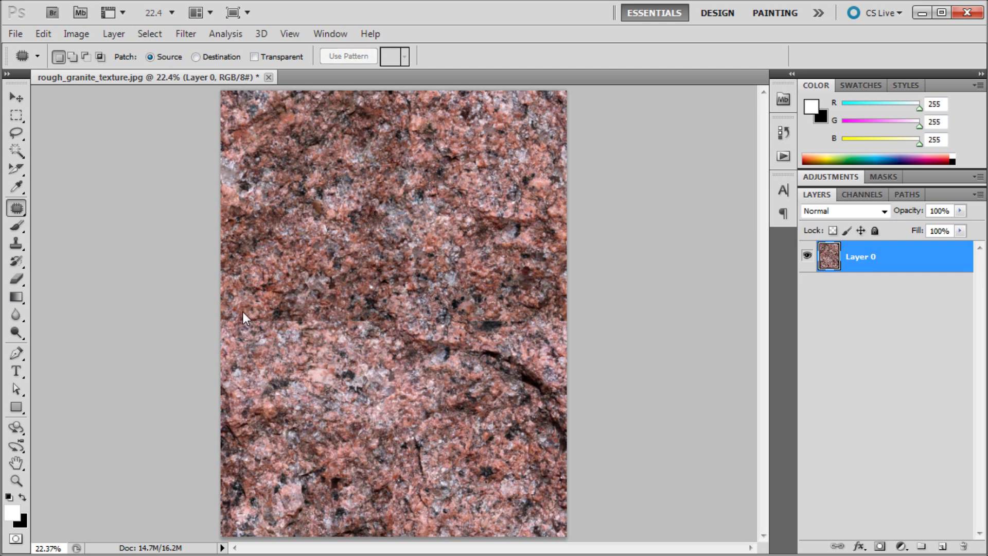
drag(320, 259, 292, 346)
mouse_move(293, 286)
mouse_down()
mouse_move(258, 348)
mouse_move(323, 218)
mouse_up()
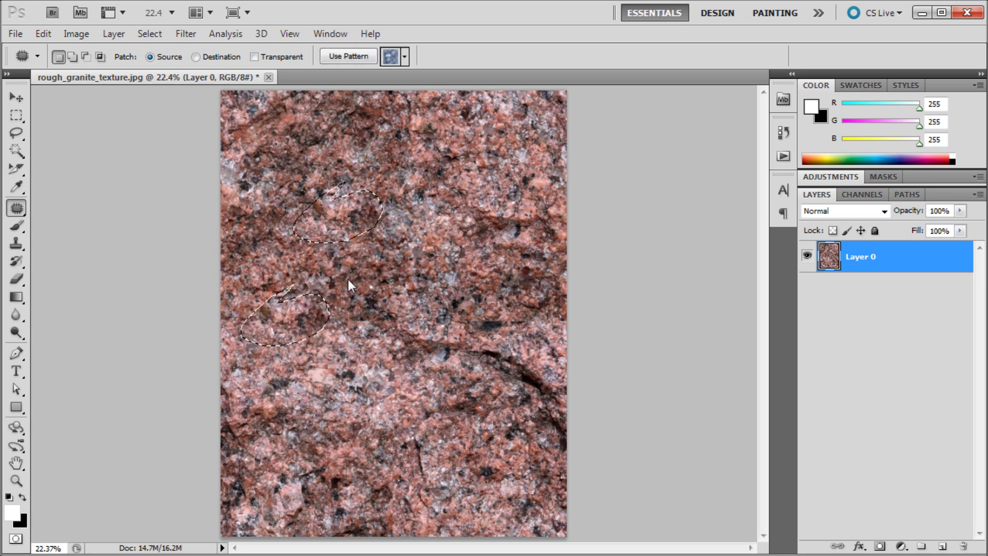
mouse_move(322, 294)
mouse_down()
mouse_move(365, 288)
mouse_move(415, 322)
mouse_move(330, 286)
mouse_up()
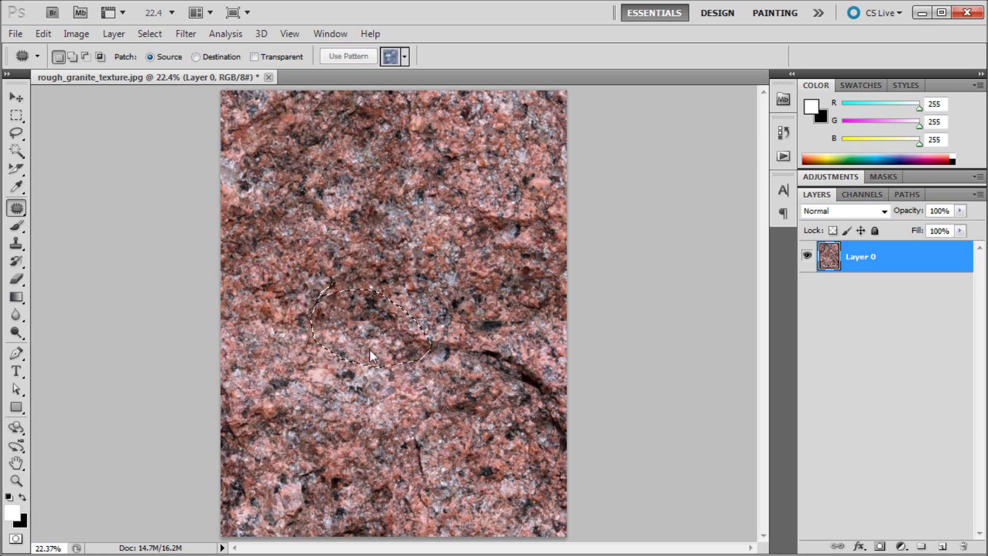
drag(369, 350, 485, 286)
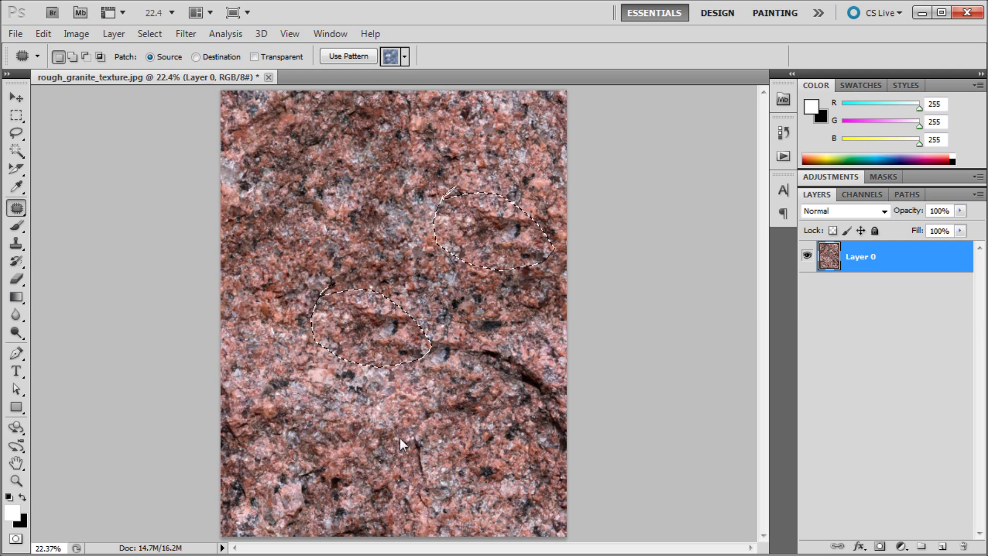
mouse_move(433, 266)
mouse_down()
mouse_move(381, 332)
mouse_move(514, 352)
mouse_move(407, 287)
mouse_up()
drag(444, 340, 310, 226)
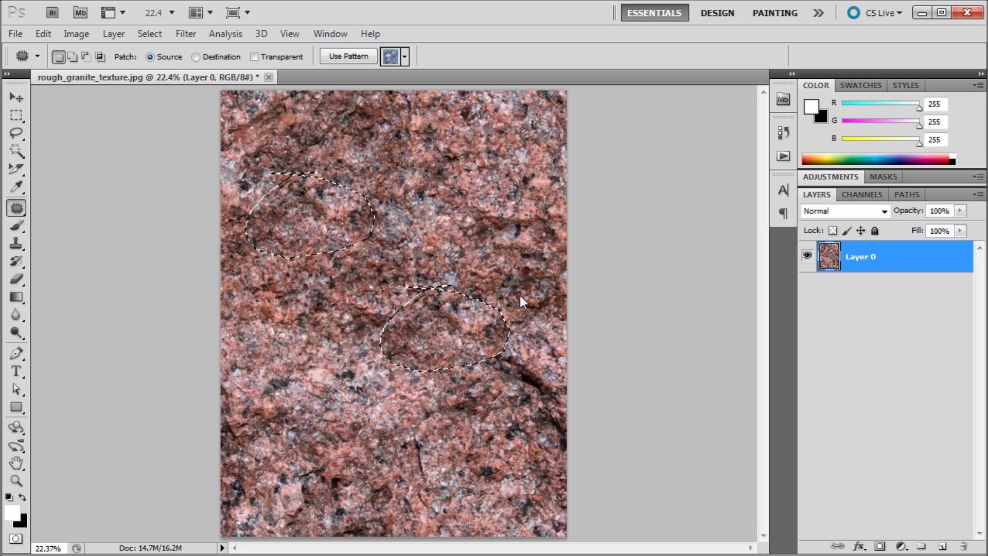
key(ctrl+d)
Step: Patch the right-side seam area and the lower vertical seam with granite from above
drag(526, 279, 515, 270)
mouse_move(504, 320)
mouse_down()
mouse_move(349, 269)
mouse_move(305, 245)
mouse_up()
mouse_move(370, 350)
mouse_down()
mouse_move(377, 509)
mouse_move(415, 521)
mouse_up()
drag(372, 369, 370, 352)
drag(402, 487, 473, 237)
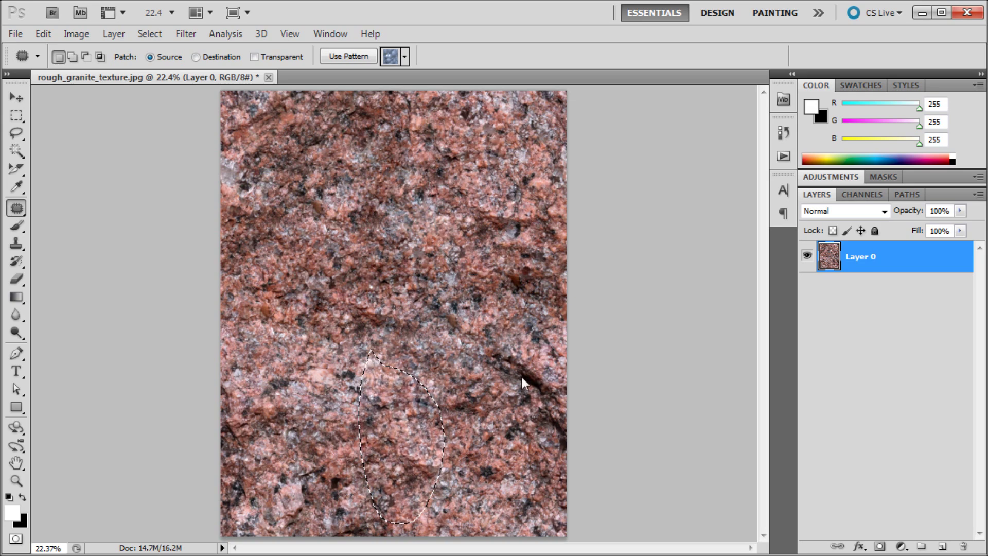
key(ctrl+d)
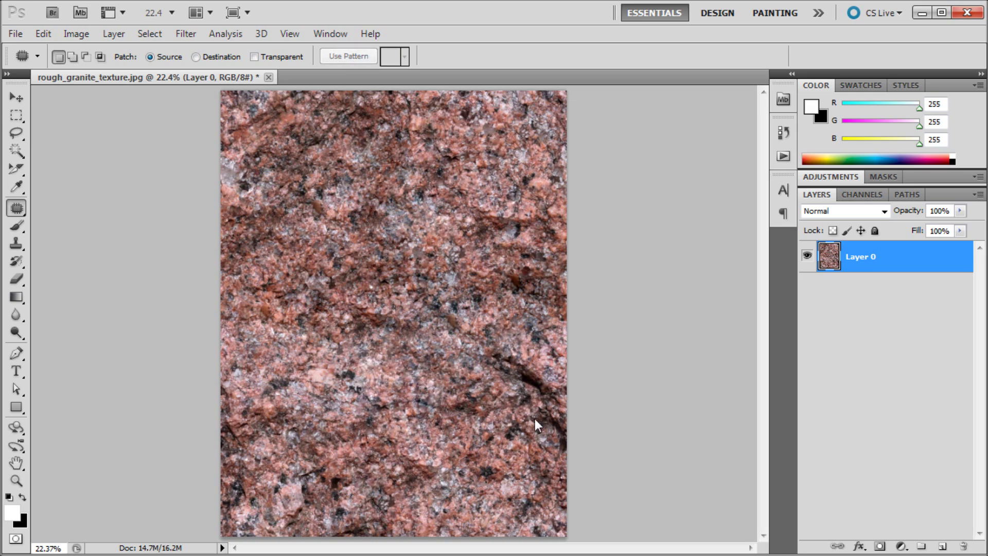
Step: Patch the remaining lower-right and bottom blotches with granite taken from above
scroll(540, 392, up, 4)
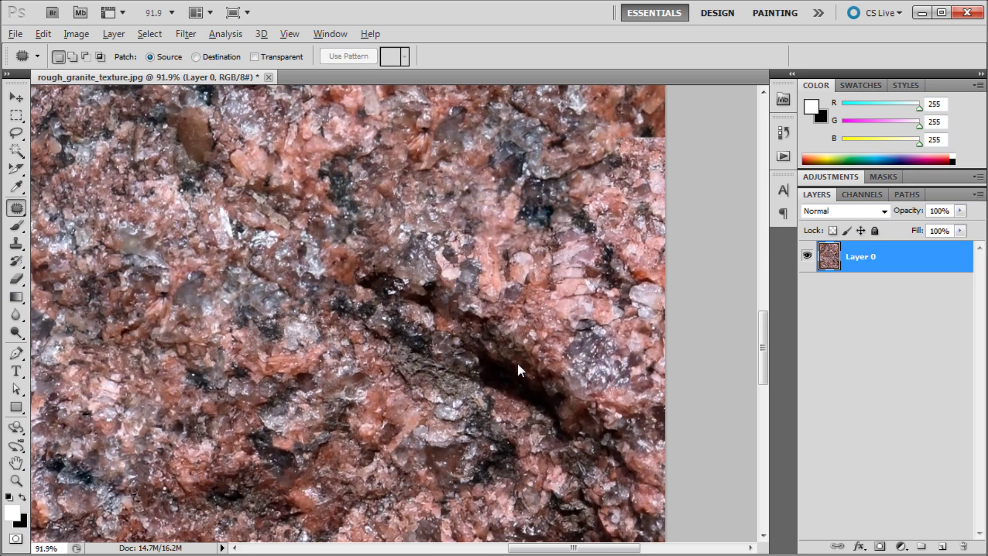
scroll(549, 346, down, 4)
scroll(438, 298, up, 2)
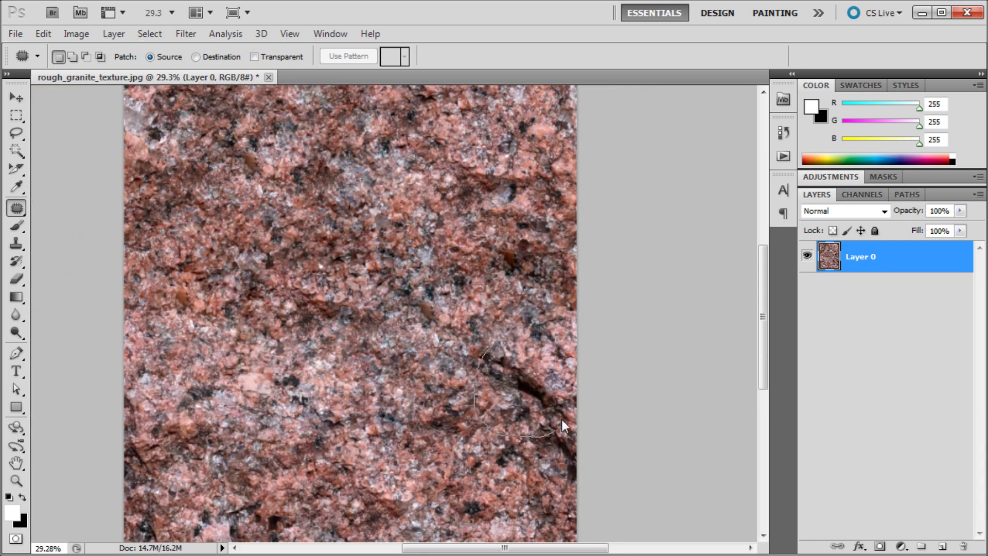
mouse_move(519, 348)
mouse_down()
mouse_move(369, 294)
mouse_move(273, 219)
mouse_up()
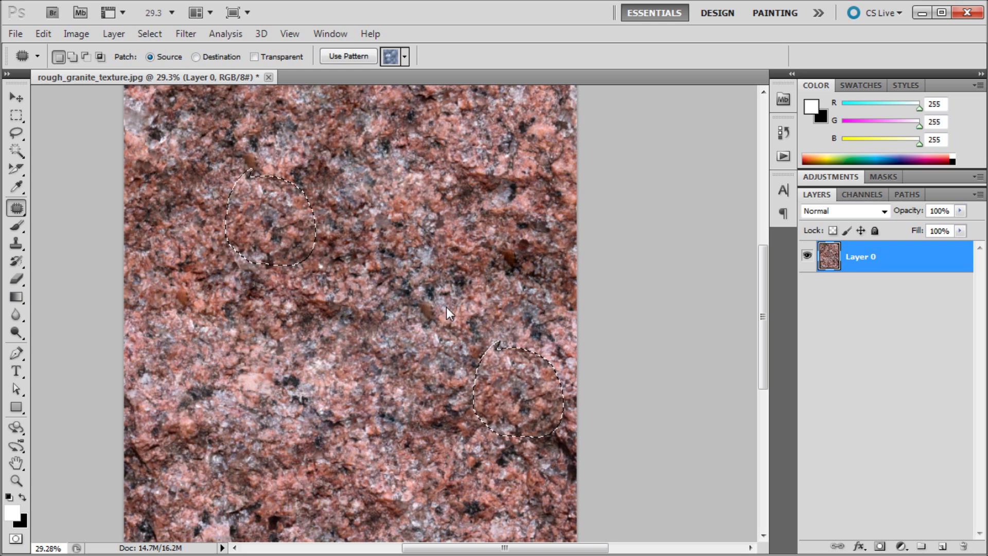
scroll(448, 312, down, 1)
scroll(448, 313, down, 2)
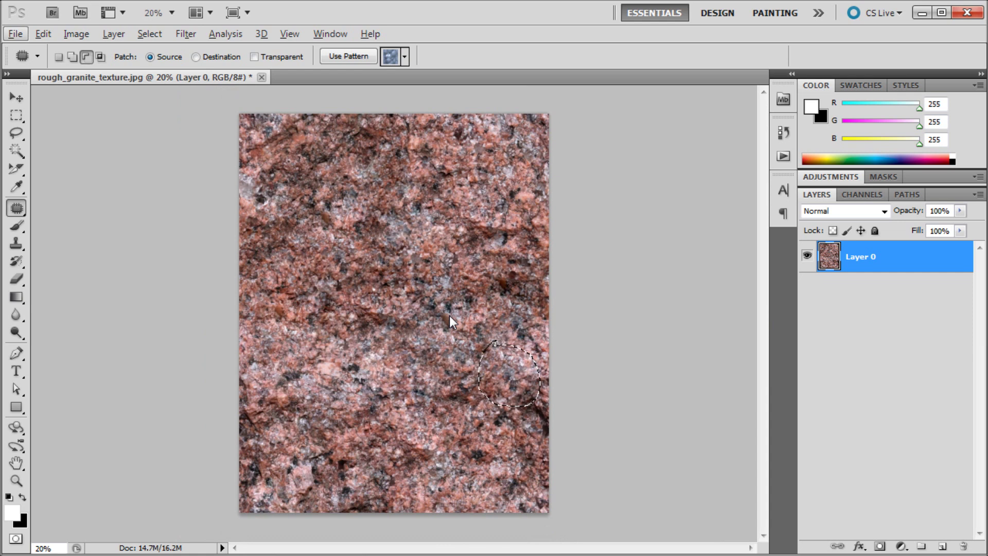
click(386, 366)
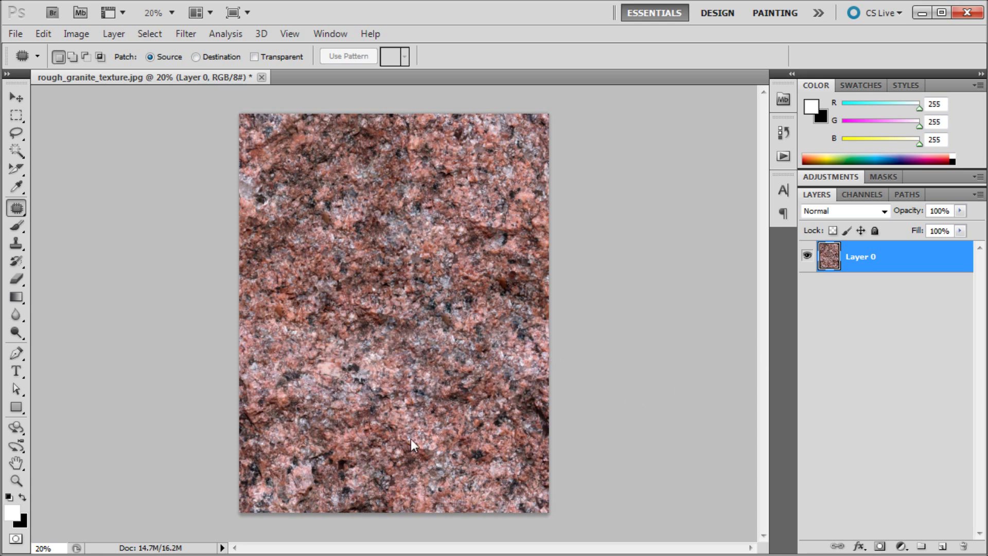
mouse_move(383, 492)
mouse_down()
mouse_move(291, 449)
mouse_move(397, 267)
mouse_up()
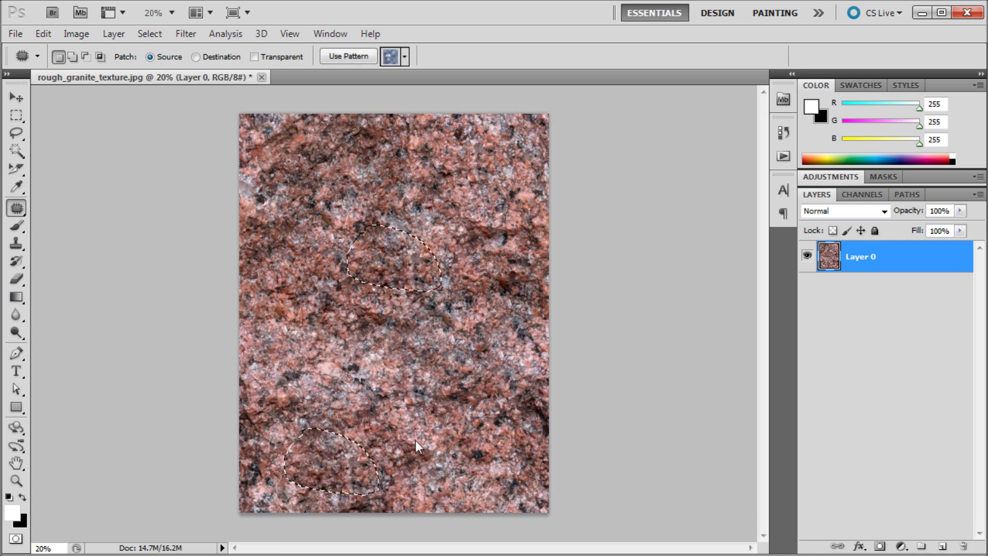
key(ctrl+d)
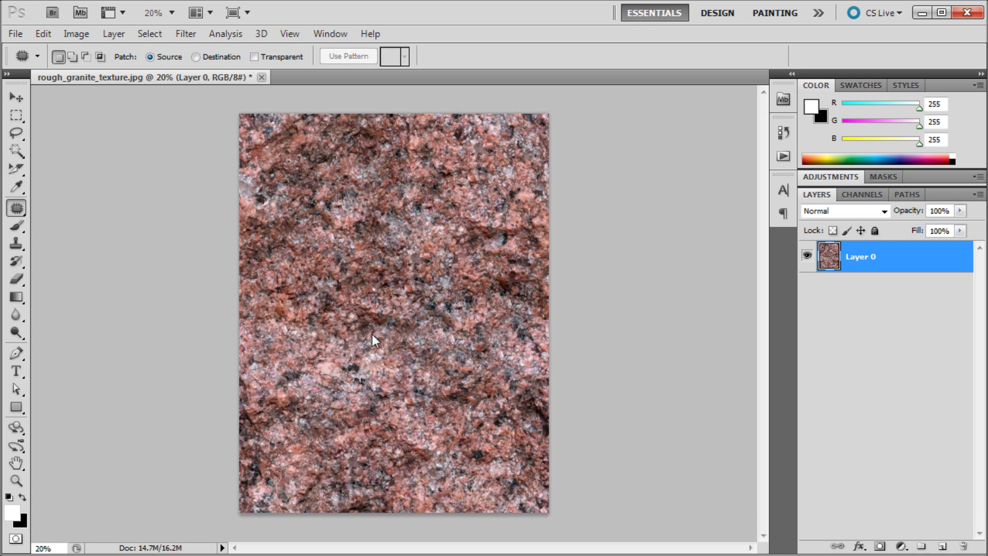
drag(393, 481, 397, 480)
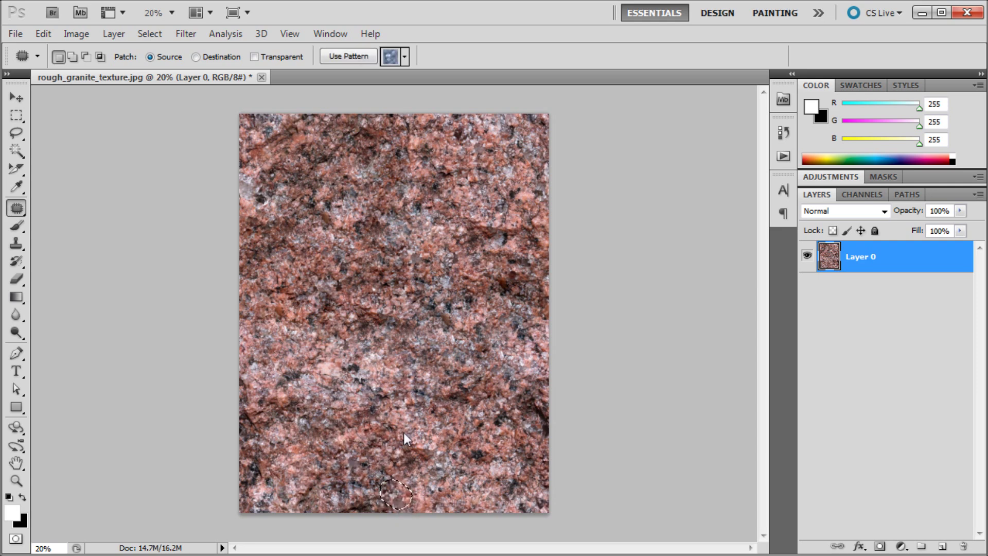
key(ctrl+d)
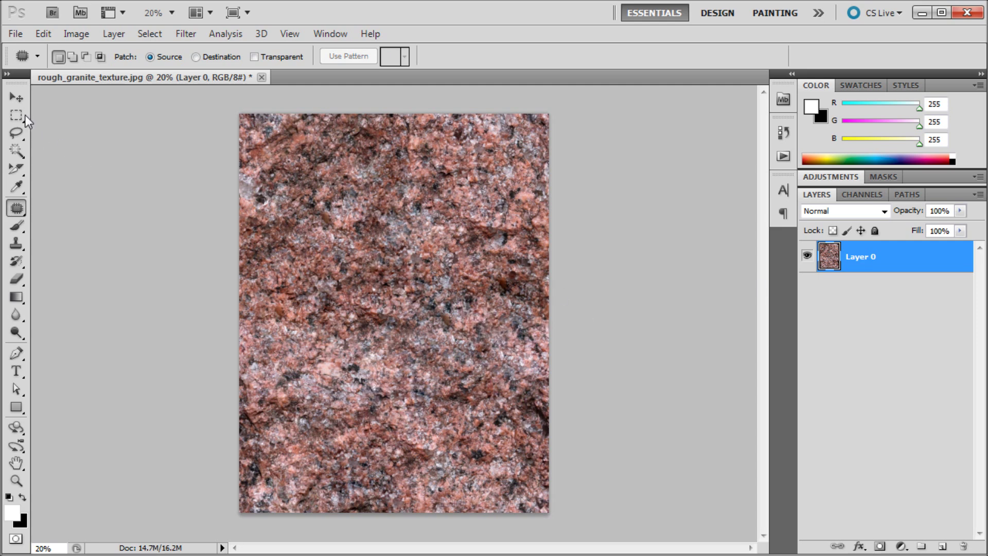
key(v)
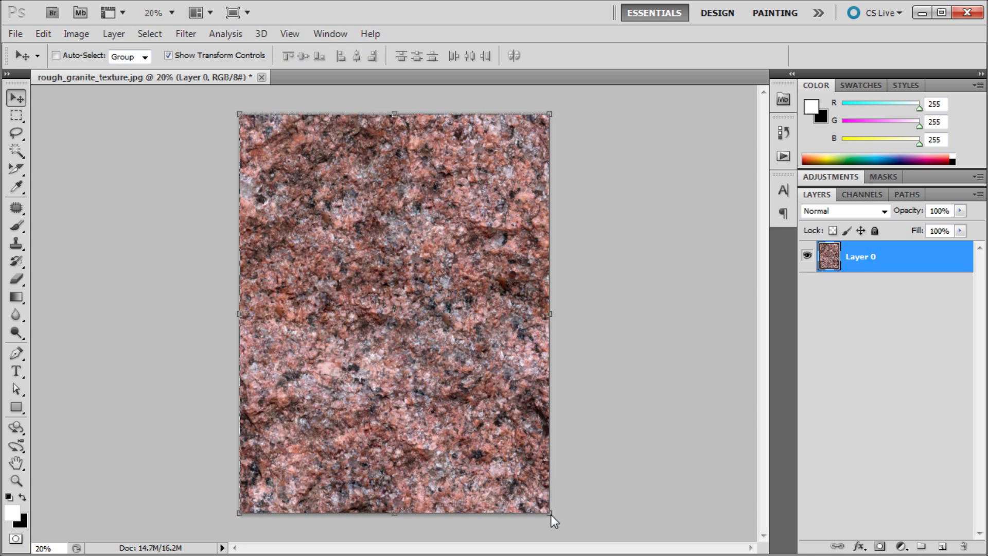
Step: Scale the granite layer down to 48.45%, anchored at the canvas's top-left corner
drag(551, 515, 380, 322)
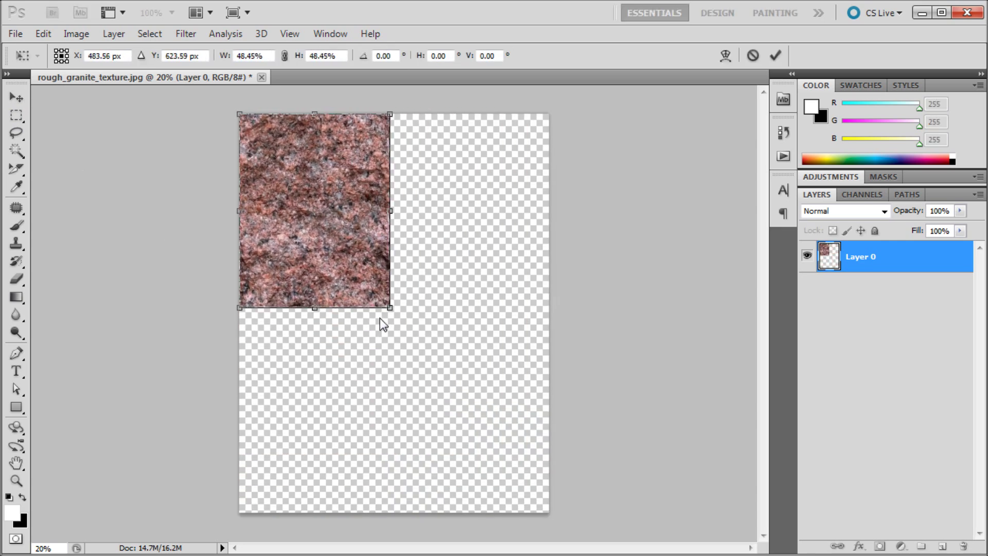
click(776, 53)
scroll(151, 133, up, 2)
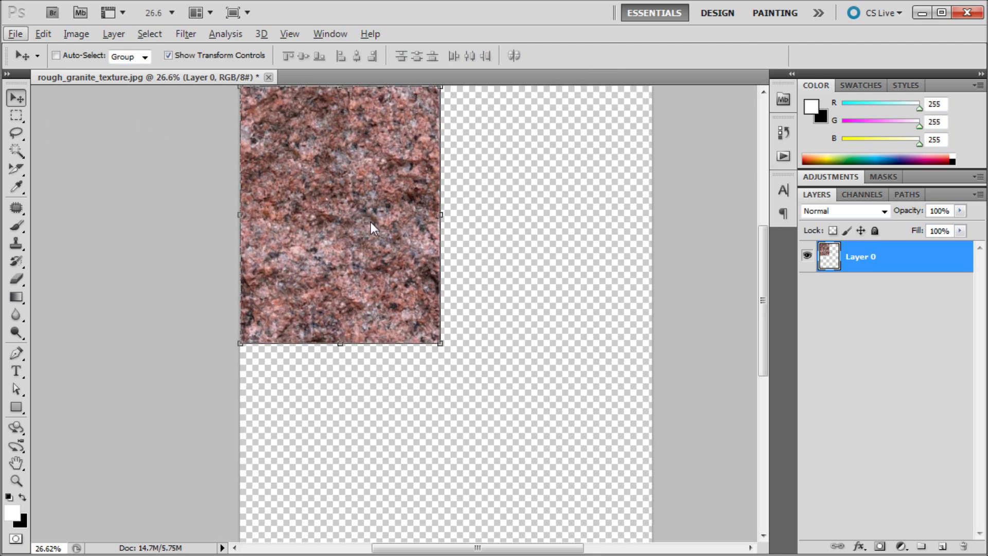
scroll(371, 222, up, 2)
click(16, 115)
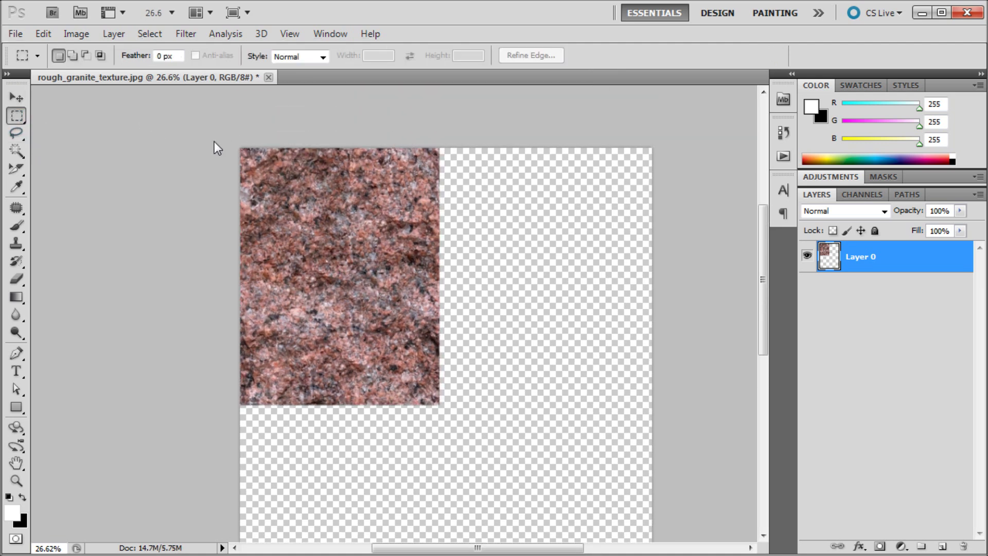
Step: Marquee-select the shrunken granite rectangle exactly from edge to edge
drag(240, 148, 437, 407)
click(414, 348)
scroll(390, 323, up, 3)
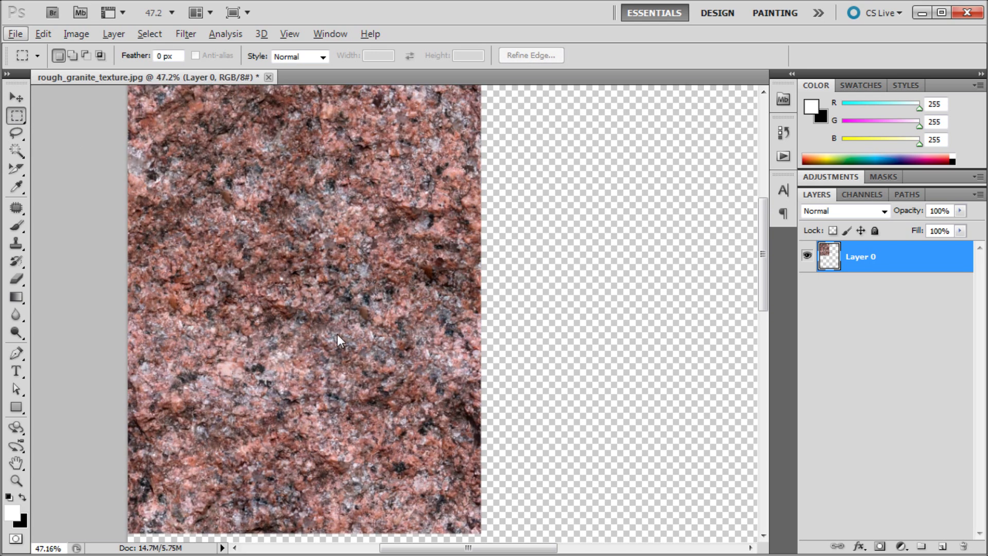
scroll(337, 335, down, 1)
drag(307, 353, 463, 516)
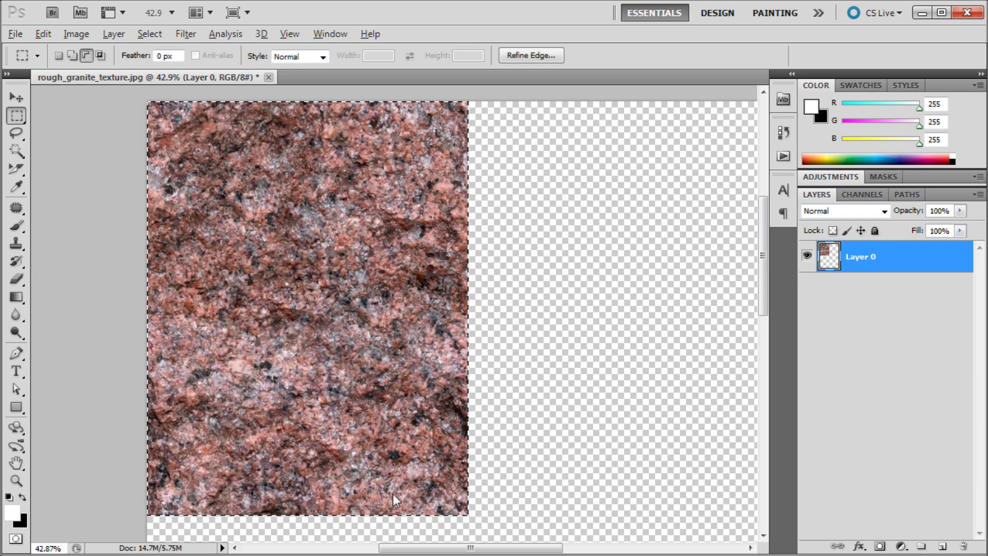
scroll(393, 494, up, 8)
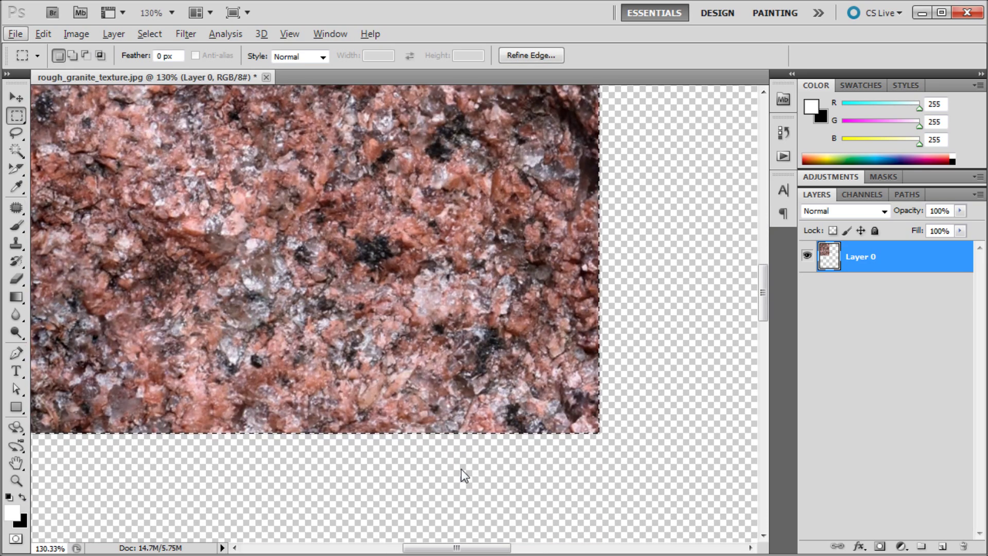
scroll(564, 435, up, 8)
scroll(545, 431, up, 3)
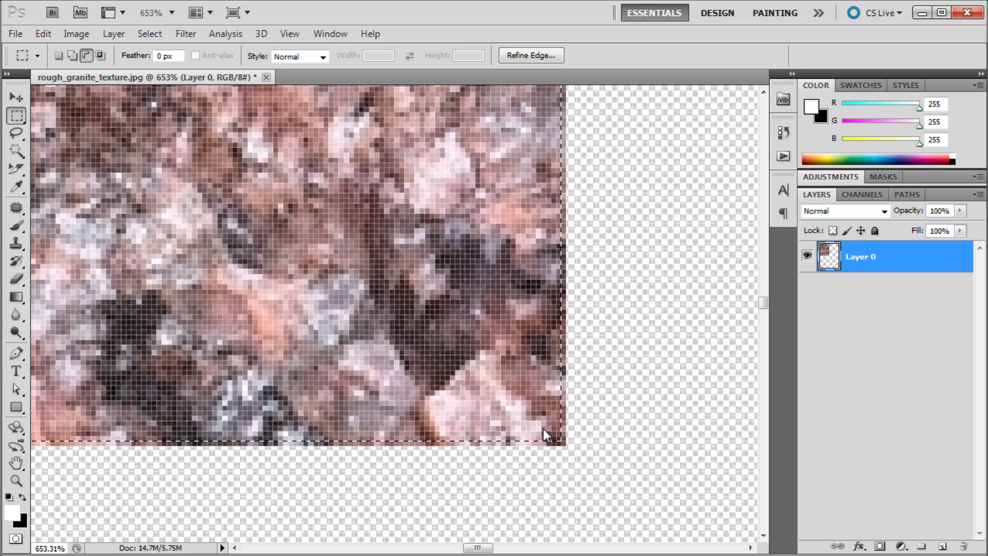
scroll(531, 418, down, 12)
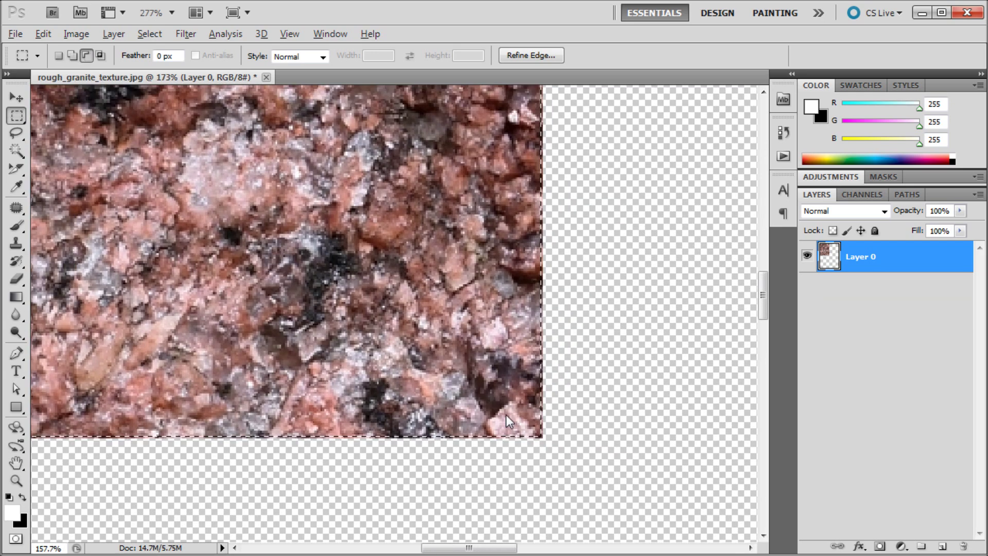
scroll(470, 328, down, 1)
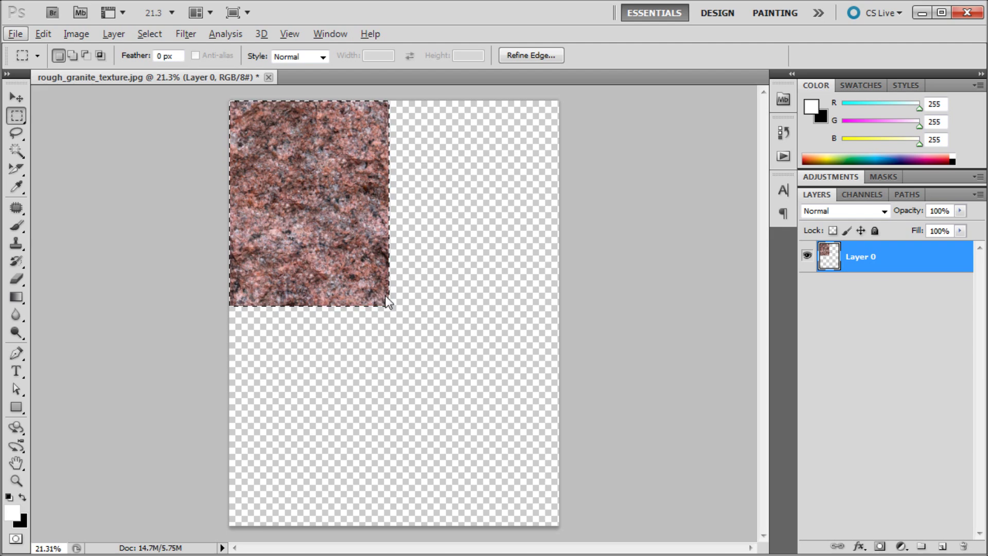
click(49, 35)
Step: Define the selected granite tile as a pattern named 'Texture Added', then deselect
click(72, 399)
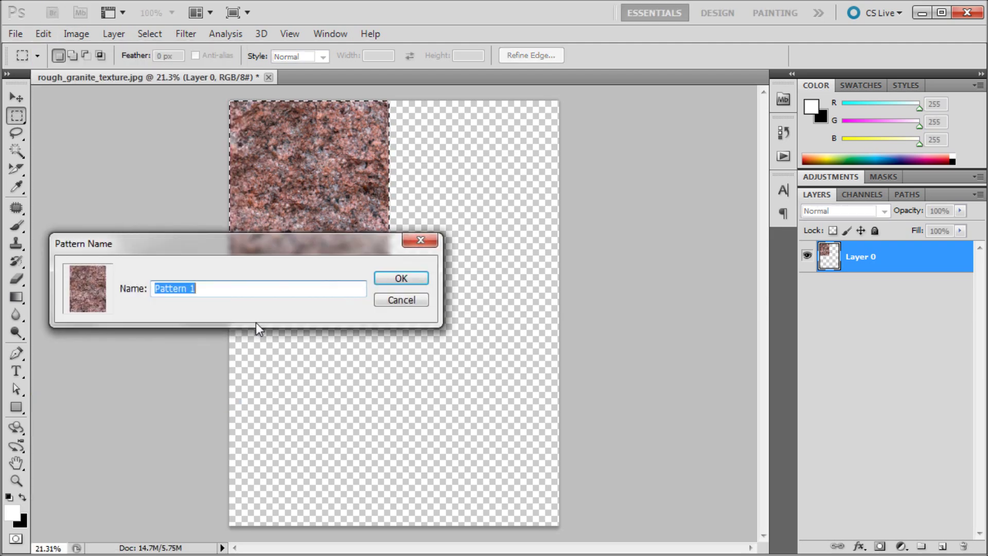
text(Texture Added)
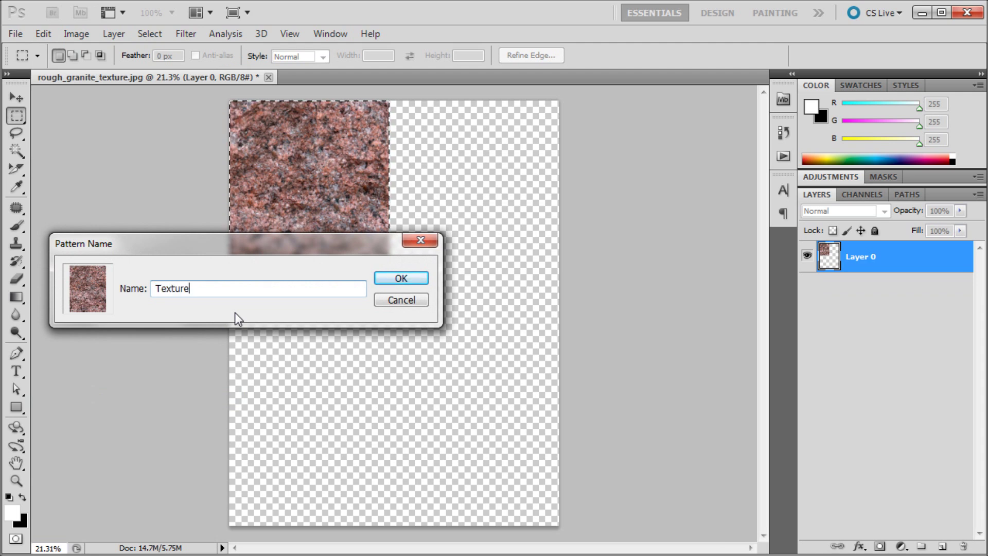
key(Return)
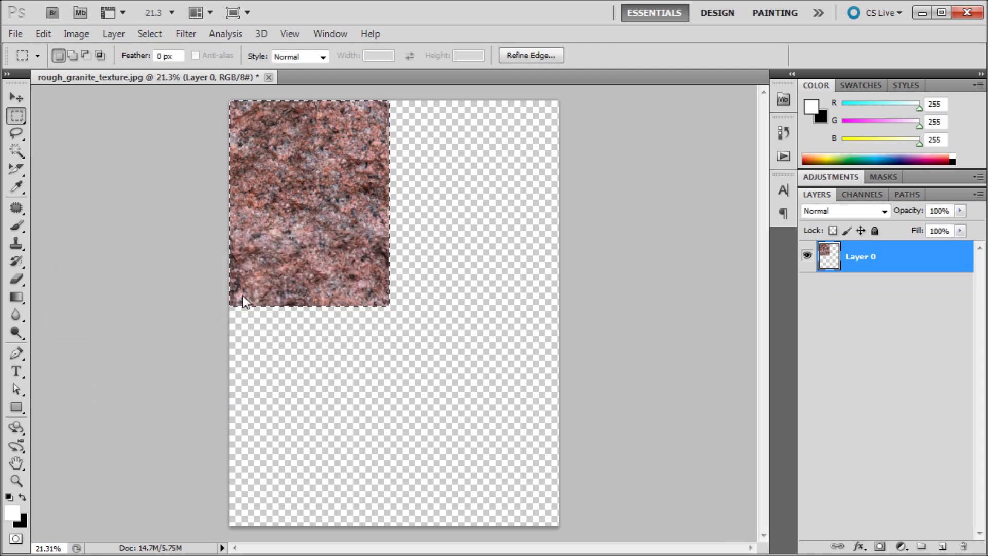
key(ctrl+d)
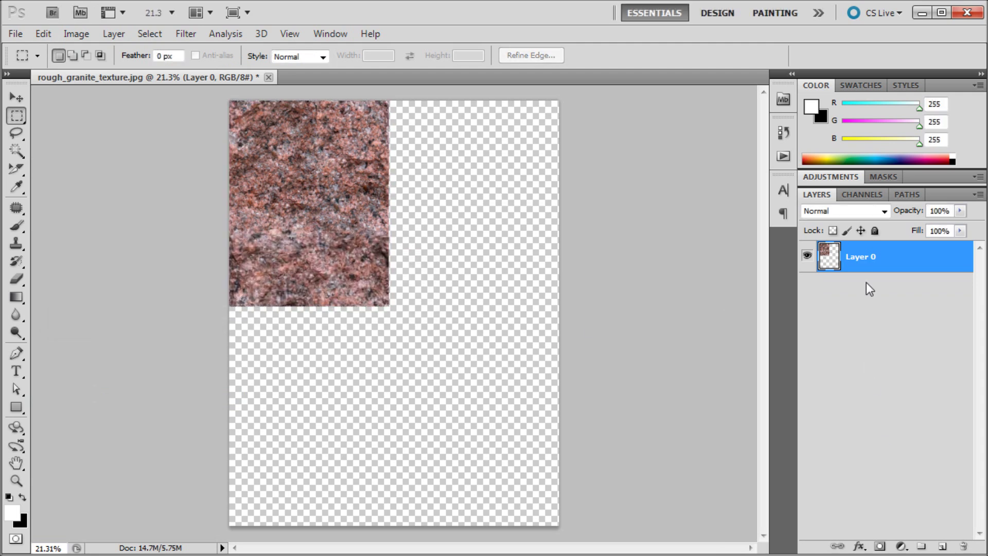
Step: Create Layer 1, hide the granite Layer 0, and fill Layer 1 with white
click(943, 545)
click(807, 287)
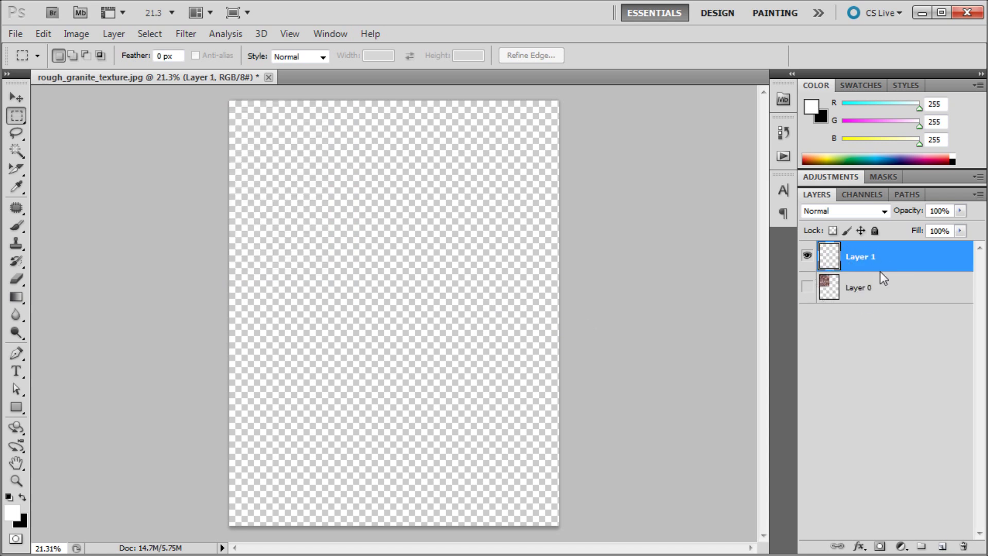
key(alt+BackSpace)
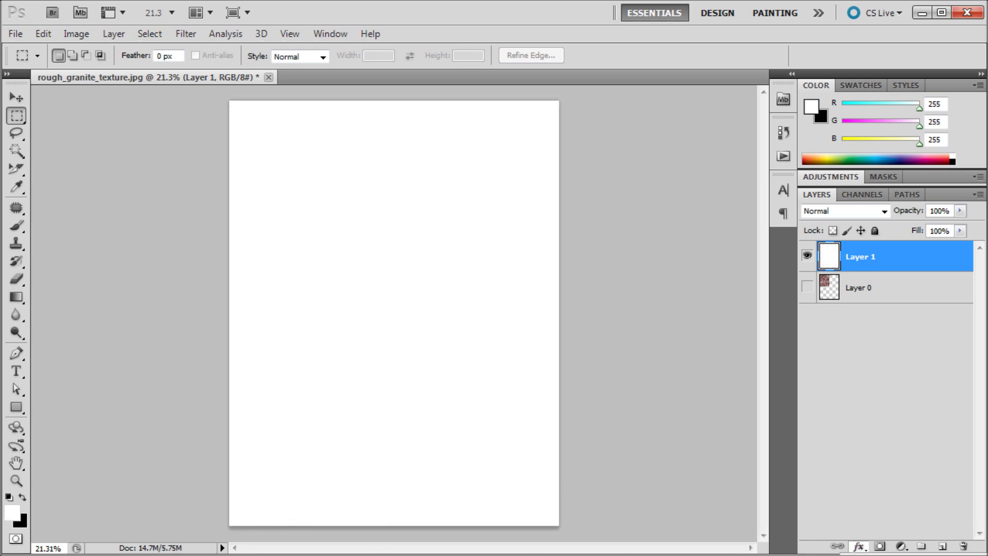
Step: Apply a Pattern Overlay using the new granite pattern at 100% scale to Layer 1
click(859, 547)
click(875, 524)
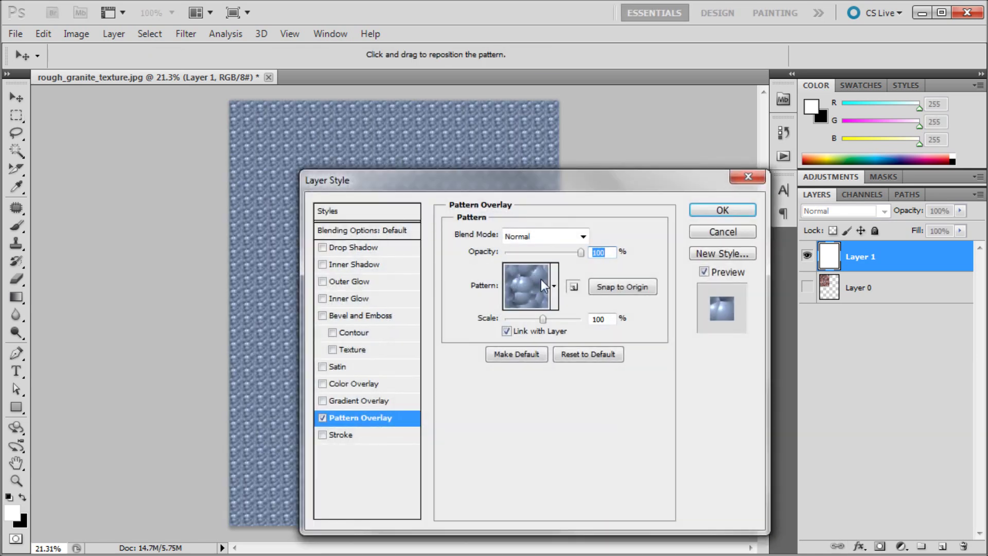
click(555, 287)
click(534, 336)
click(700, 398)
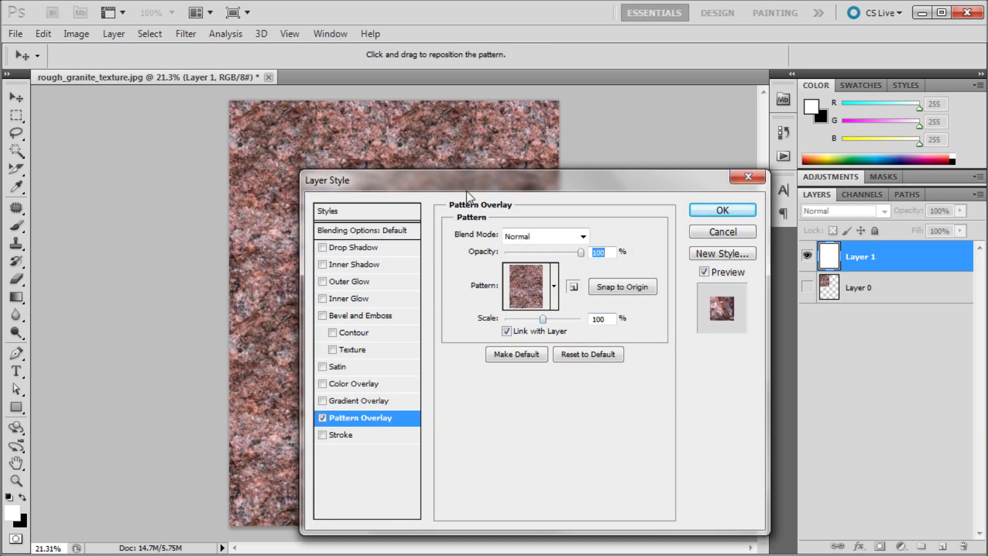
click(707, 207)
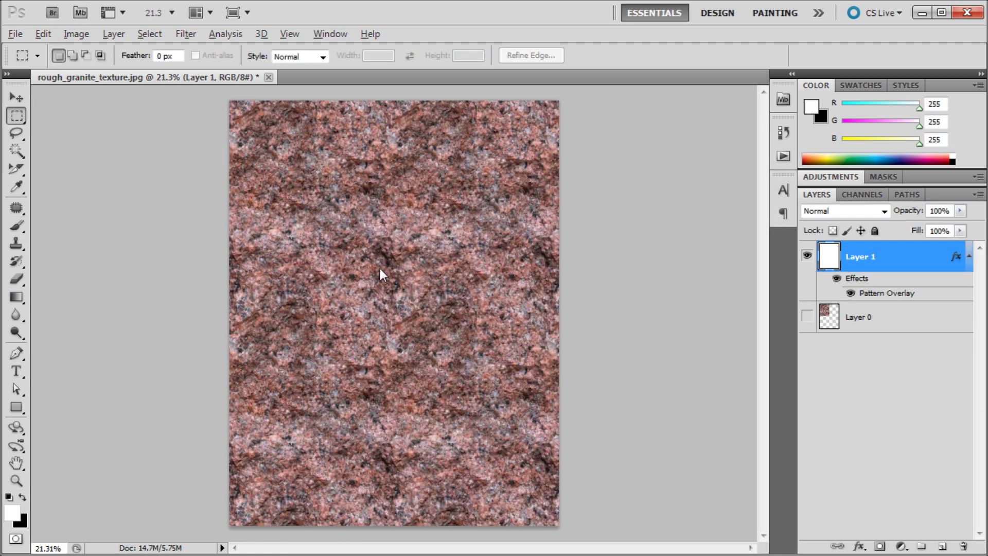
scroll(379, 266, up, 4)
scroll(375, 268, down, 5)
scroll(374, 271, up, 1)
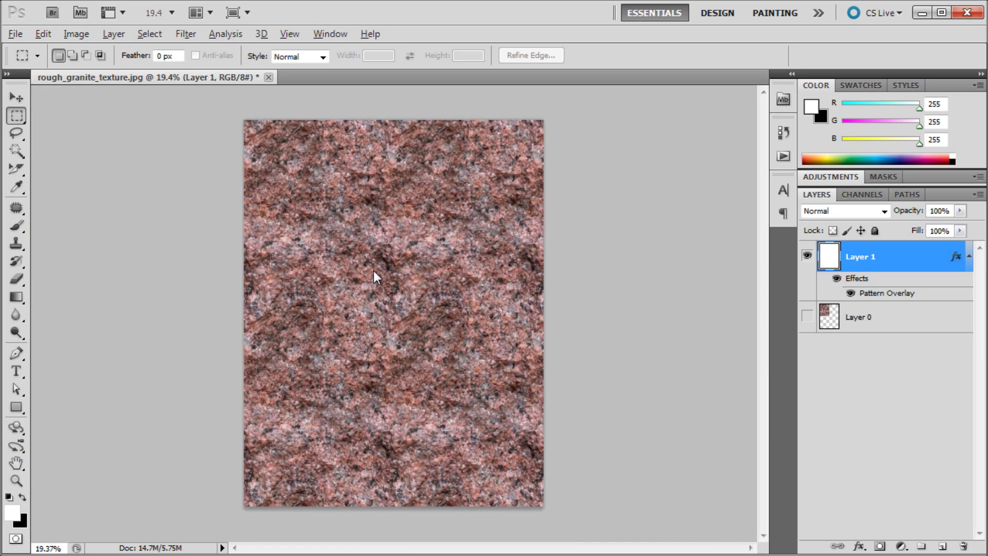
scroll(393, 344, up, 4)
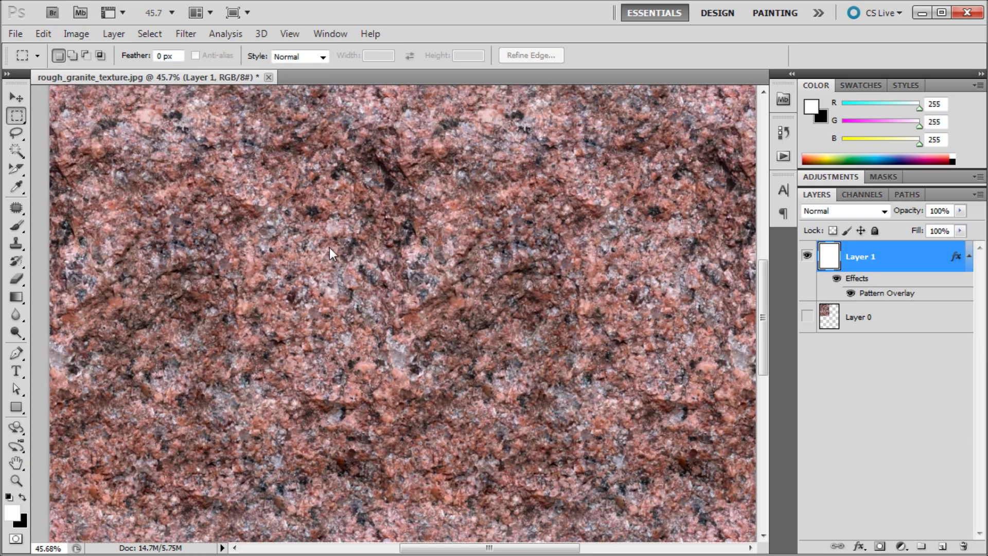
drag(329, 248, 201, 247)
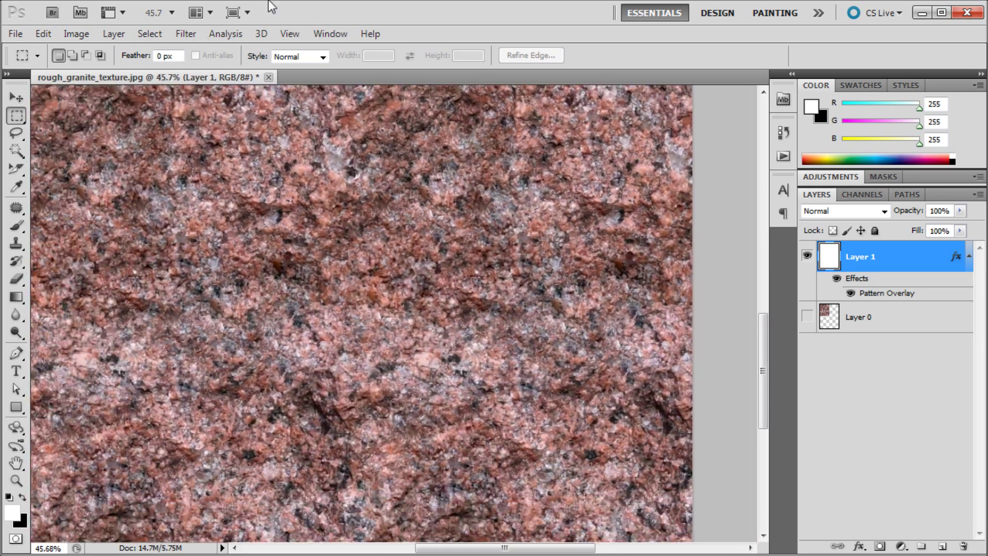
drag(272, 6, 330, 93)
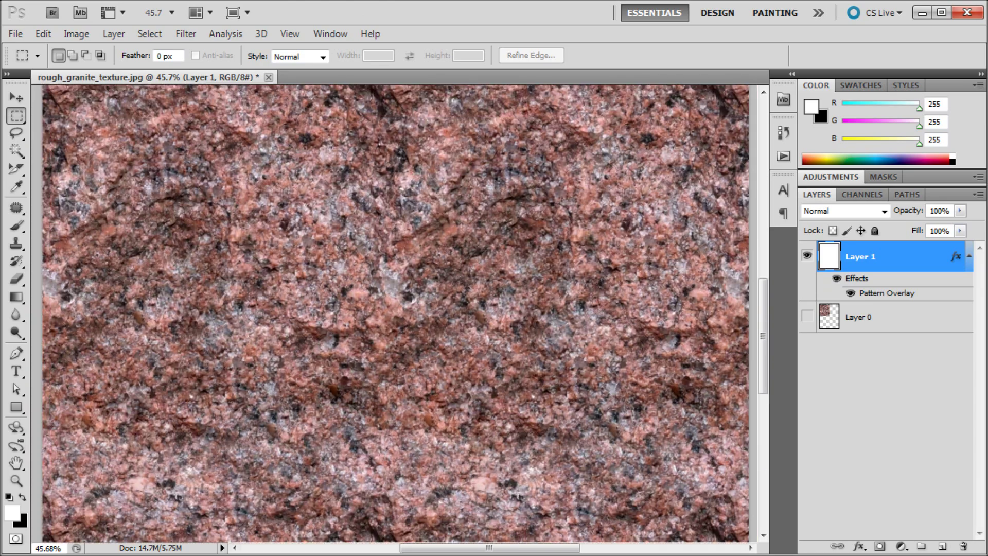
scroll(391, 313, up, 5)
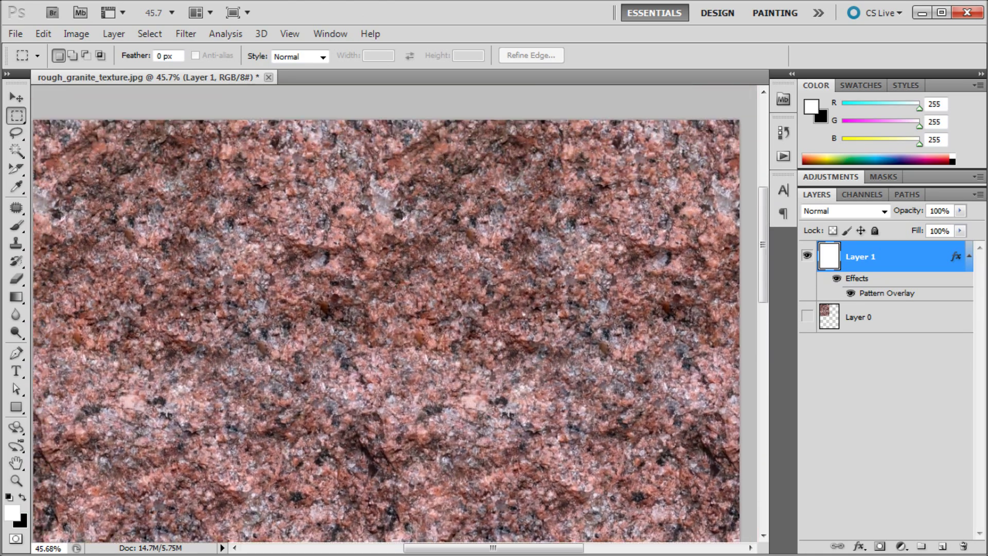
drag(391, 313, 438, 318)
scroll(415, 471, down, 3)
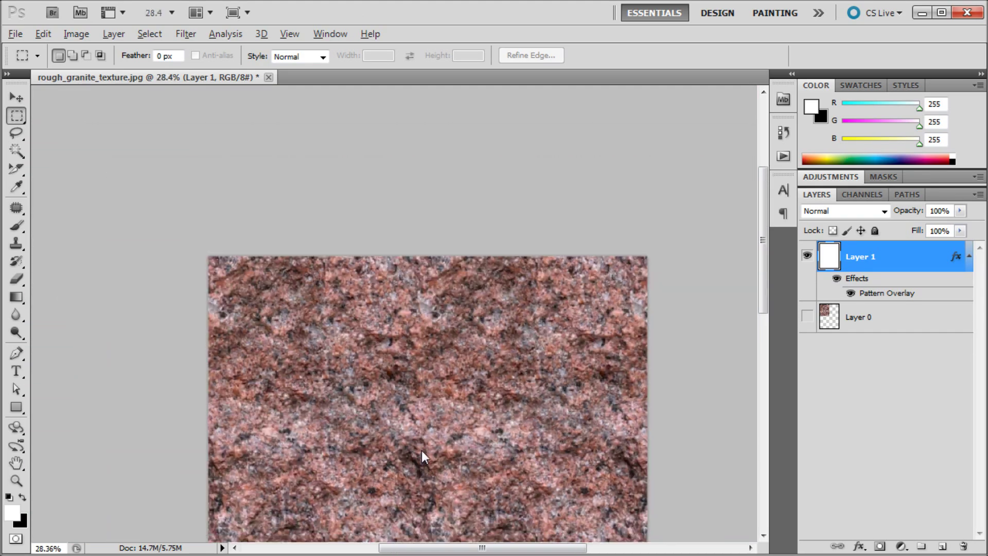
drag(459, 444, 434, 308)
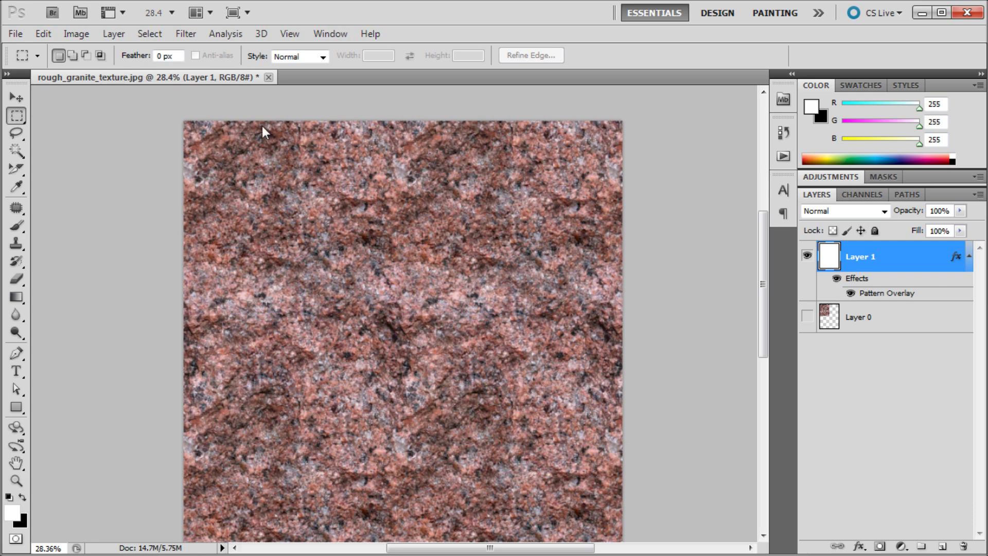
scroll(473, 316, down, 3)
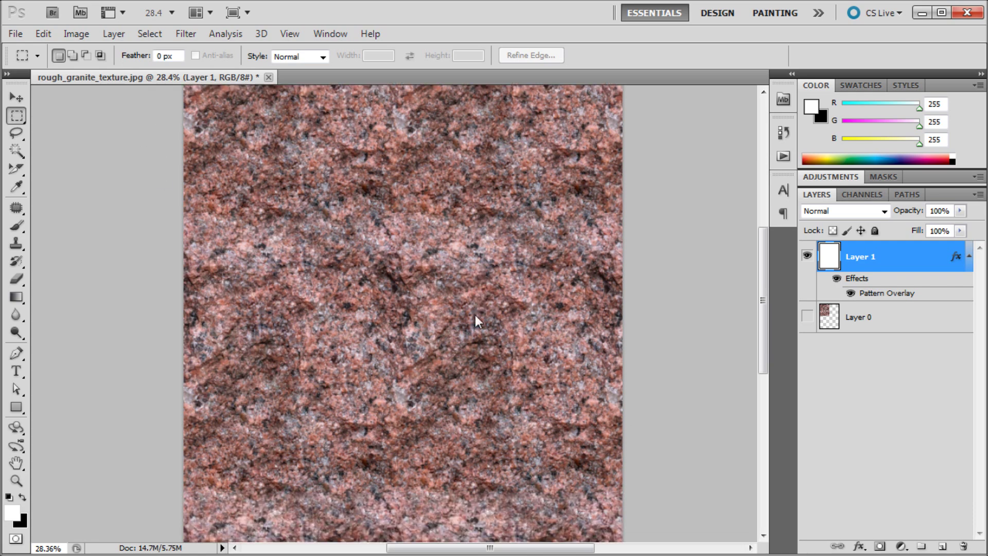
scroll(465, 316, up, 3)
scroll(428, 314, down, 2)
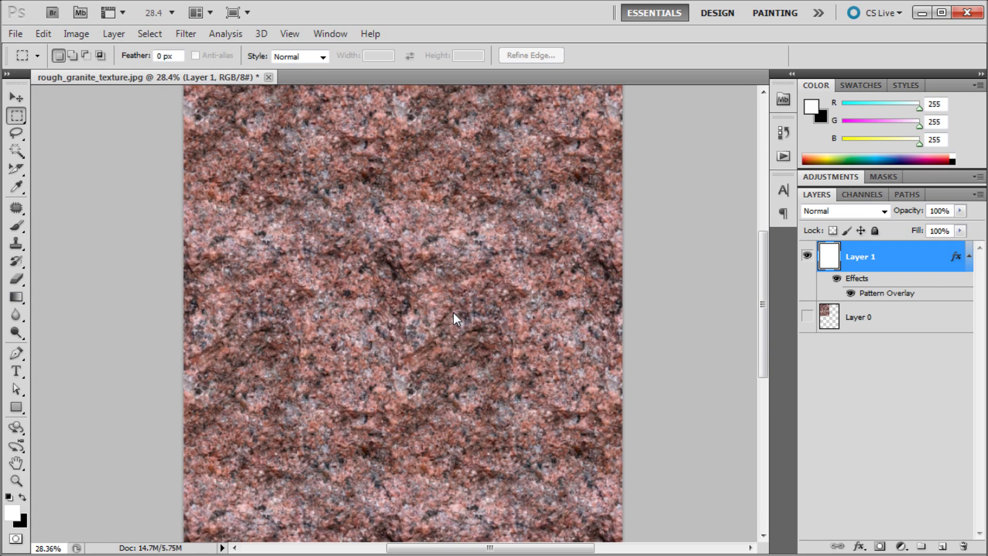
scroll(460, 169, down, 1)
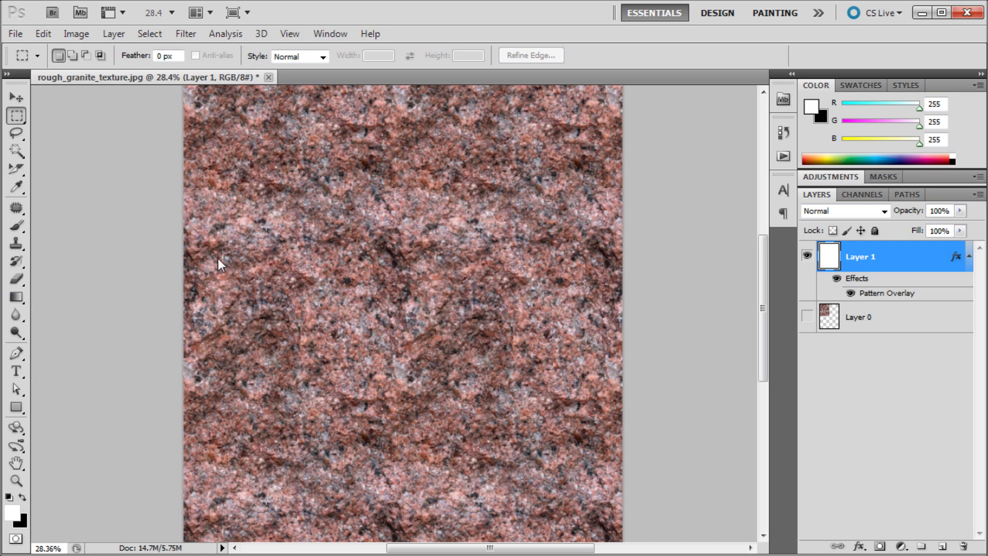
scroll(342, 322, up, 1)
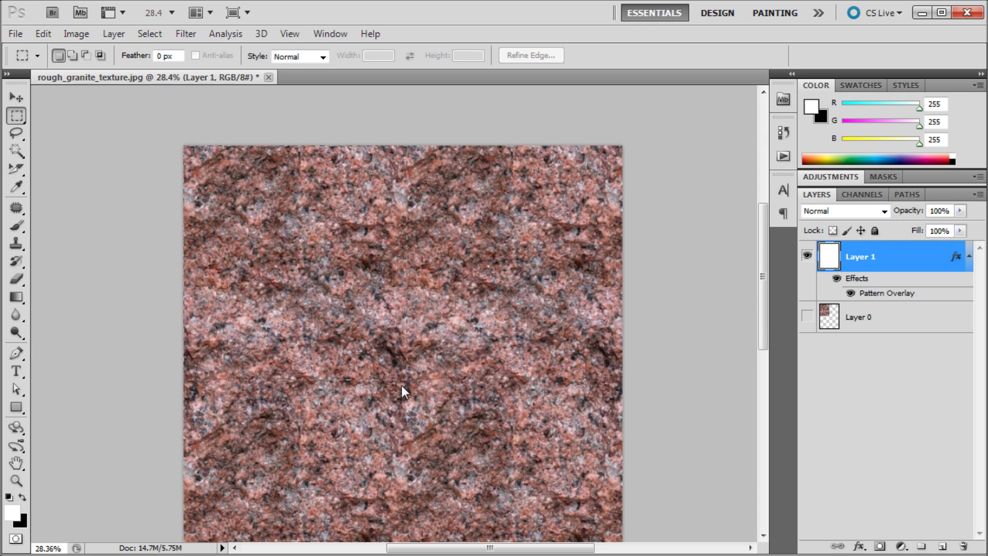
click(369, 398)
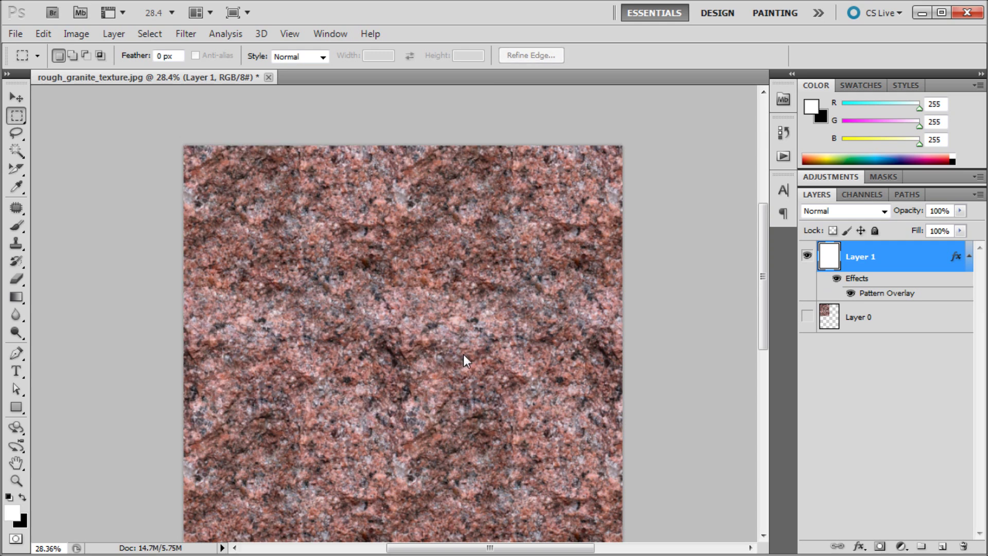